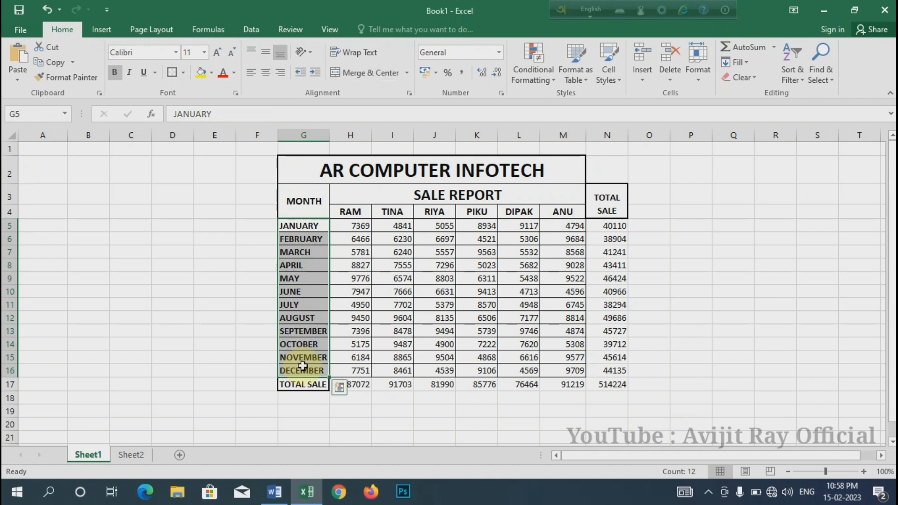
Examine the Sheet1 sale report's seller headings, monthly figures, January total, first seller's column total and grand total
left_click_drag(350, 211, 563, 213)
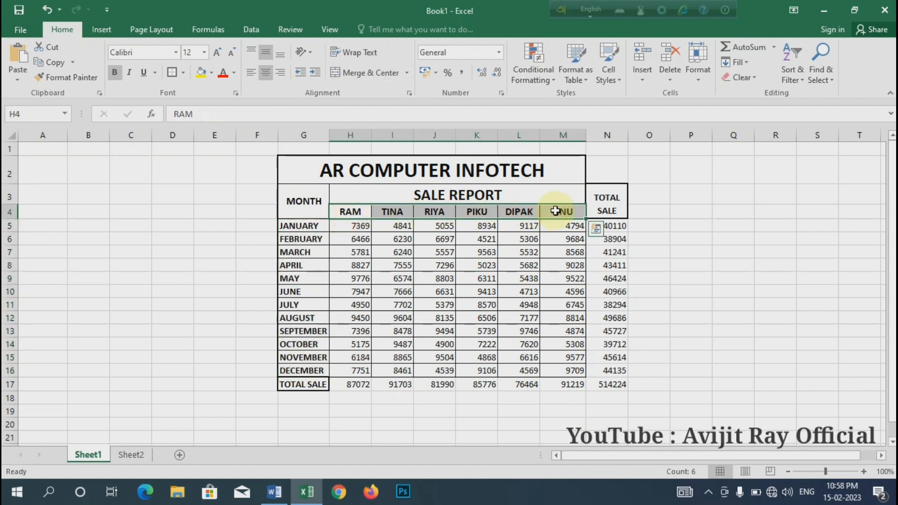
left_click(306, 225)
left_click_drag(351, 226, 566, 225)
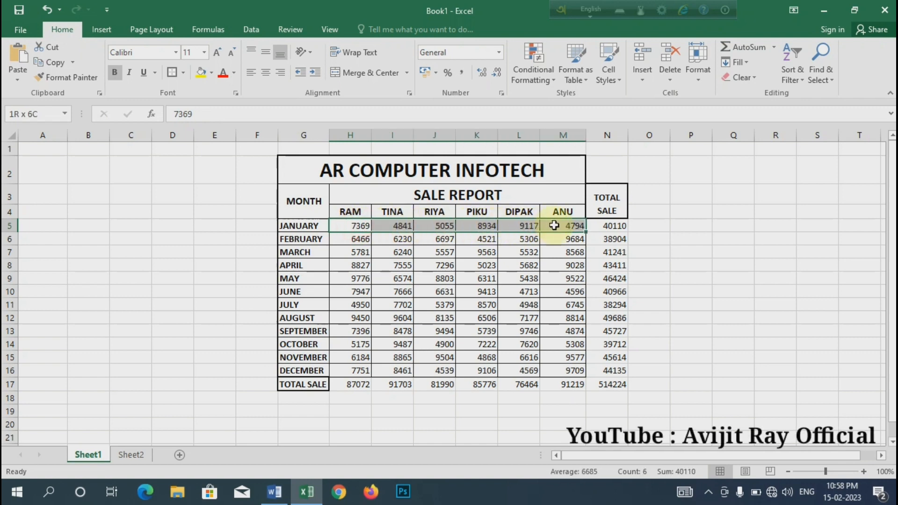
left_click(606, 227)
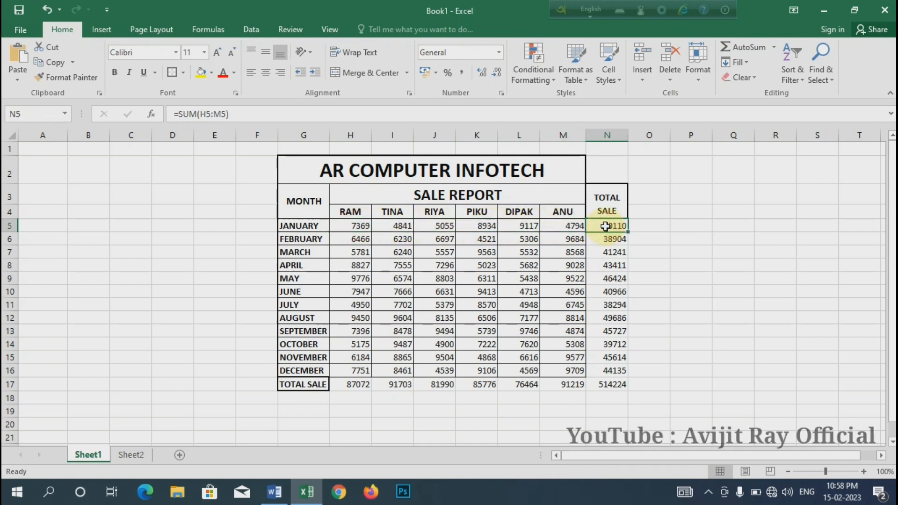
left_click(358, 208)
left_click_drag(356, 224, 344, 371)
left_click(346, 387)
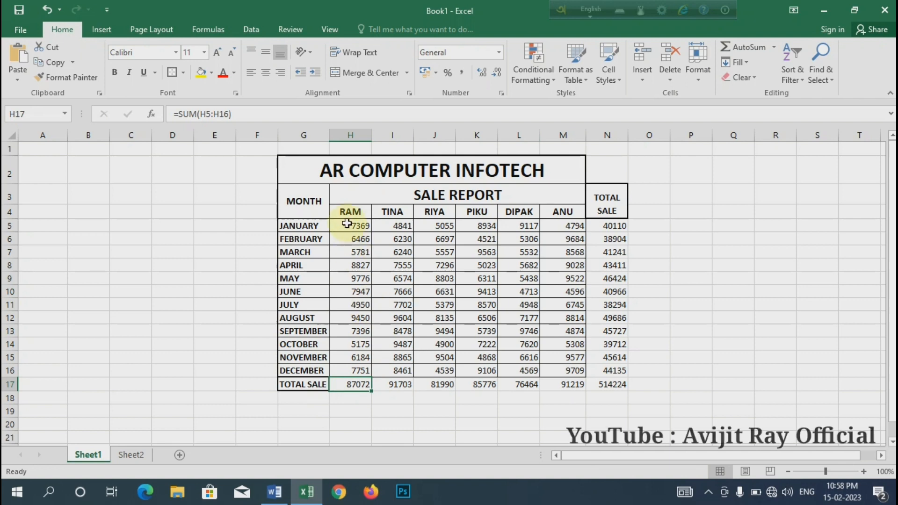
left_click_drag(350, 226, 557, 369)
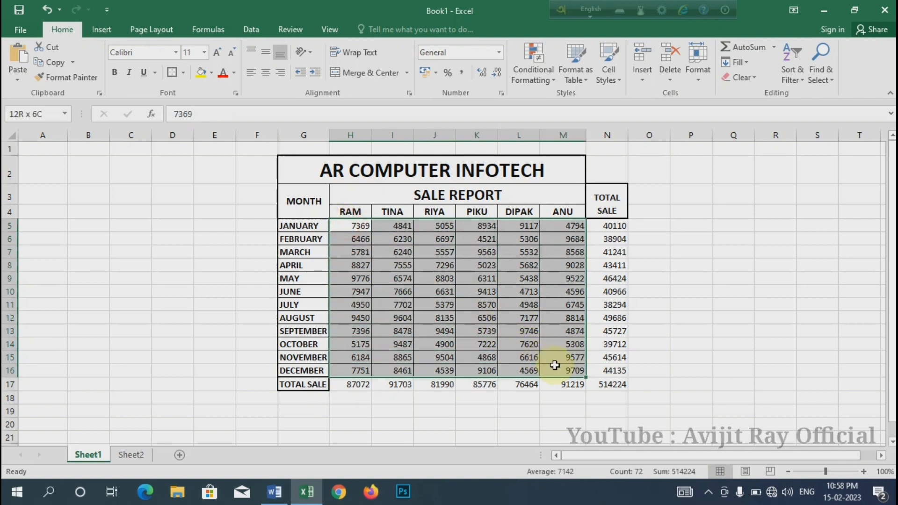
left_click(616, 384)
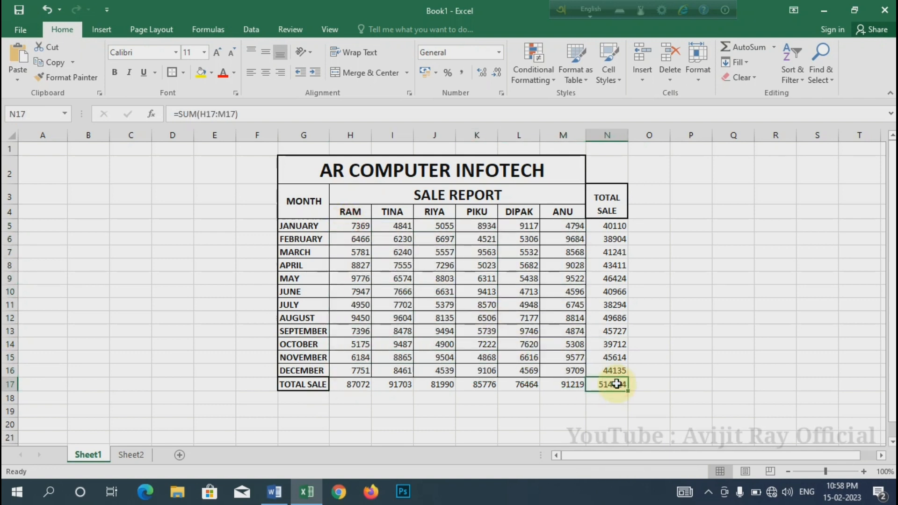
Review the extent of the whole report table and the block of monthly sales figures in H5:M16
left_click_drag(614, 381, 327, 178)
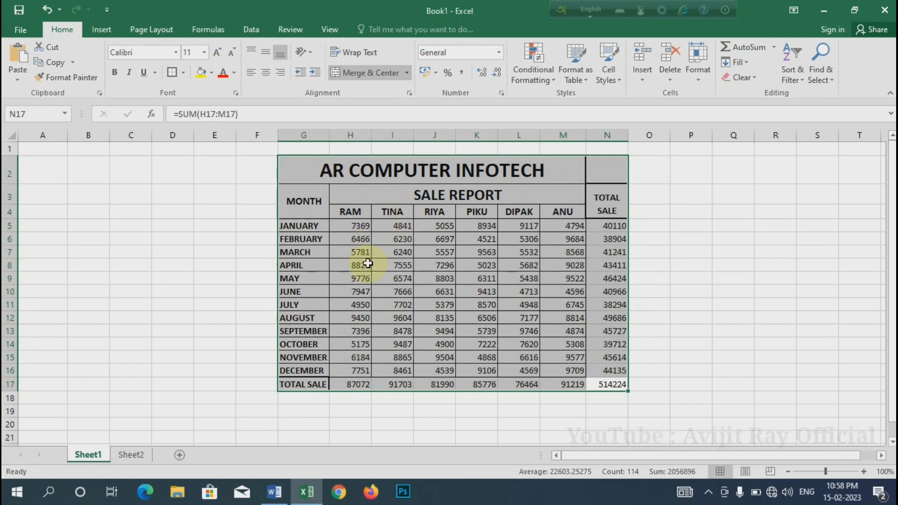
left_click(380, 244)
left_click_drag(358, 225, 568, 366)
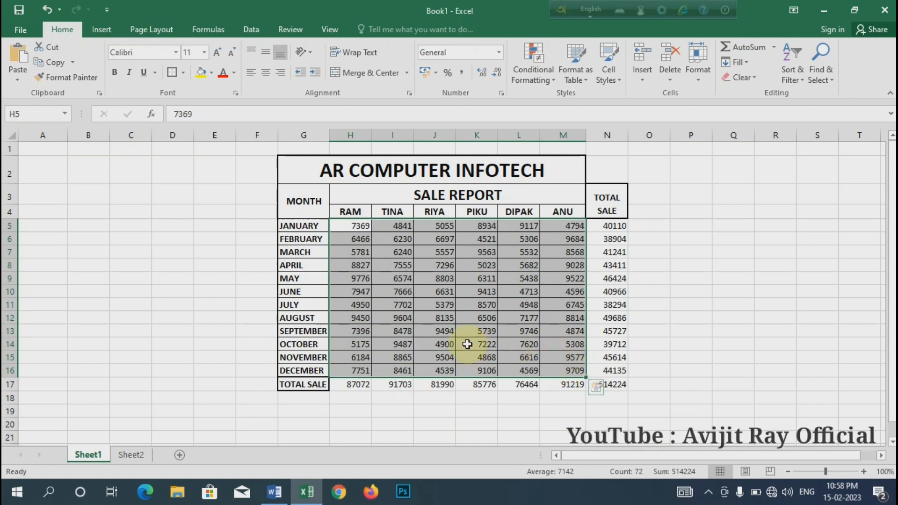
left_click(347, 226)
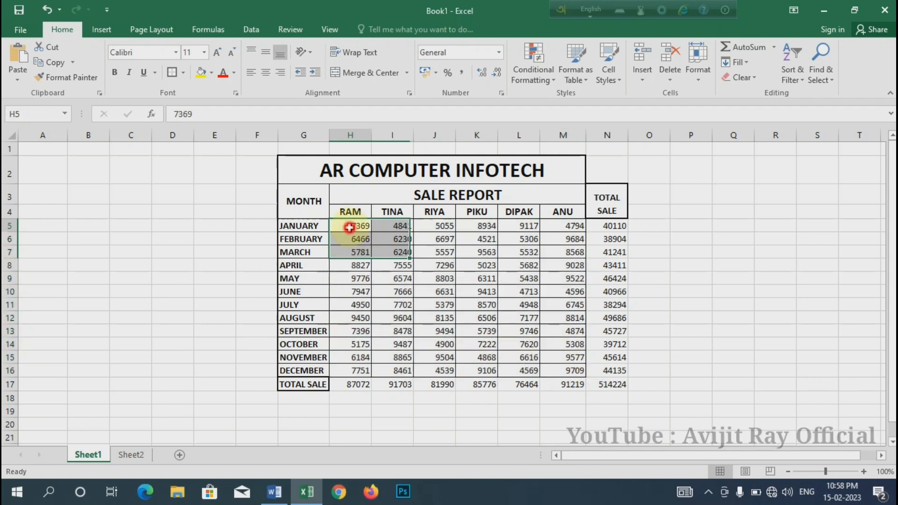
left_click_drag(347, 226, 571, 370)
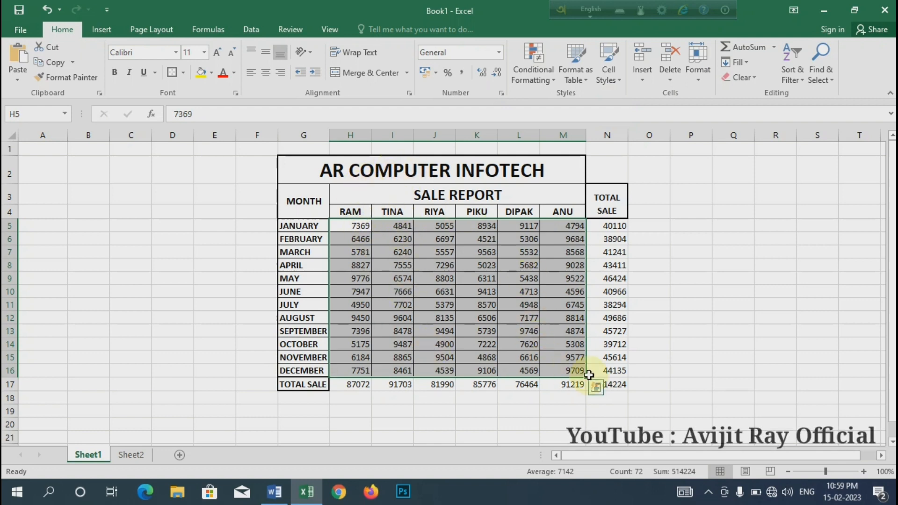
left_click_drag(613, 384, 305, 168)
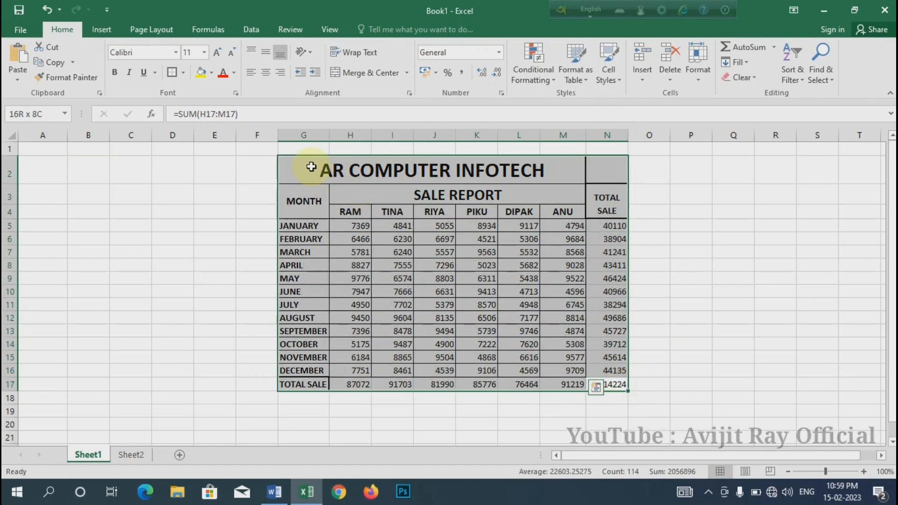
On Sheet2, merge and center cells G3:L3 and enter the title AR COMPUTER INFOTECH
left_click(131, 455)
left_click(300, 174)
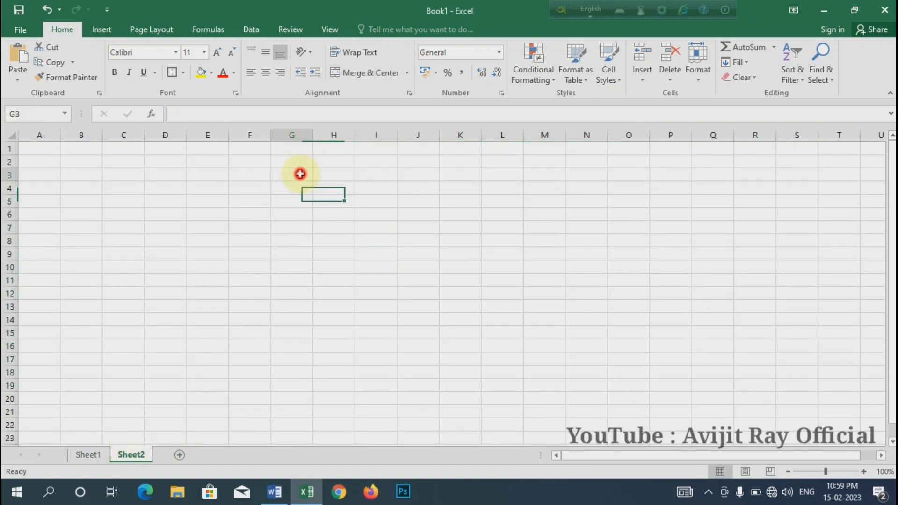
left_click_drag(299, 174, 516, 175)
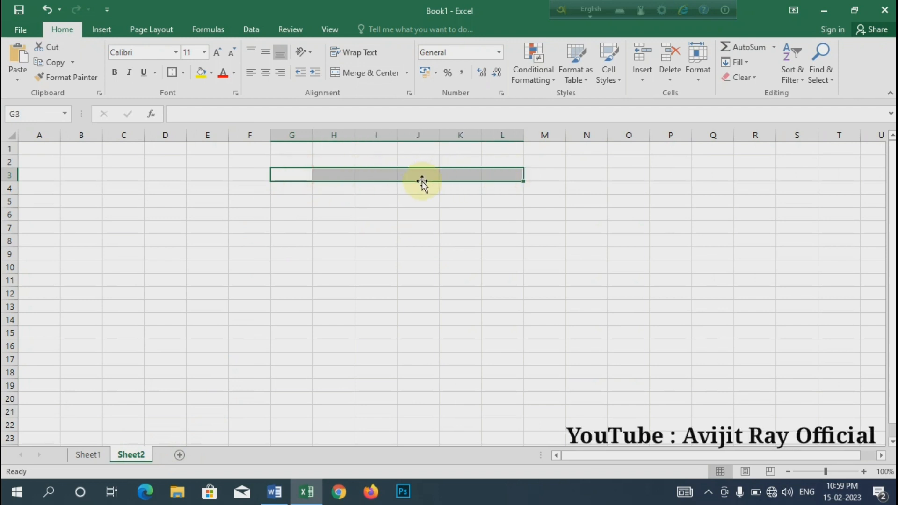
left_click(371, 74)
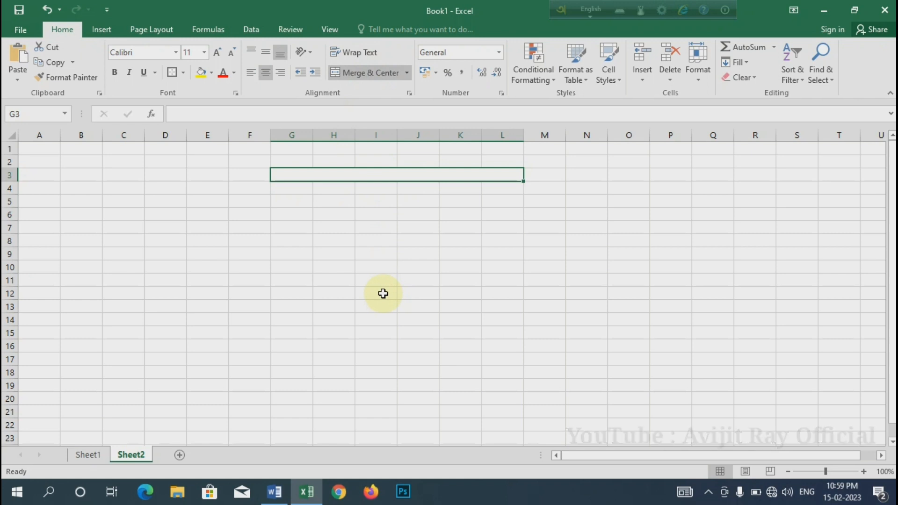
type("ar")
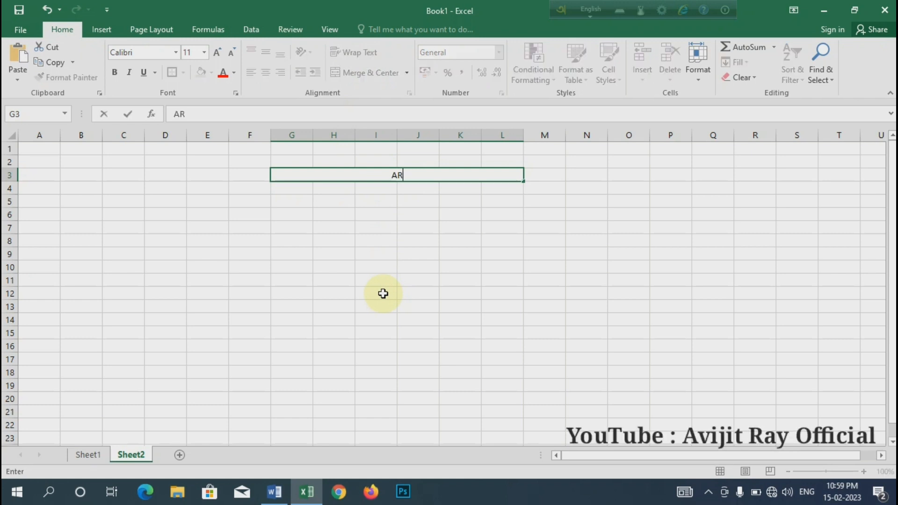
type(" COMPUTER")
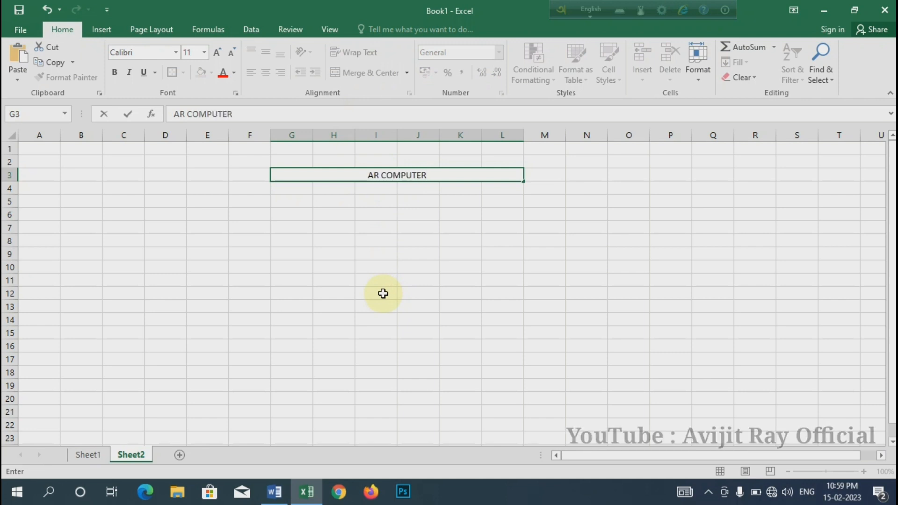
type(" INFOTECH")
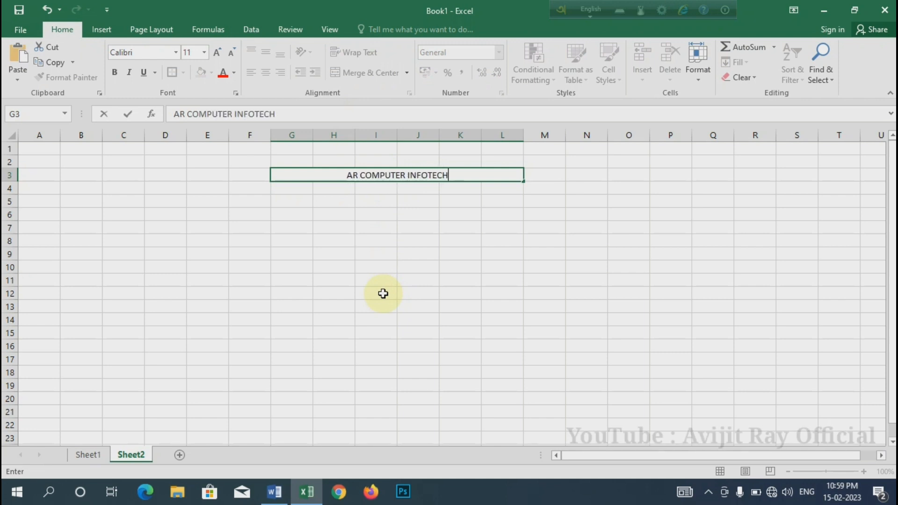
Merge and center cells G4:G5 below the title and enter the heading MONTH
mouse_move(290, 189)
left_mouse_down()
mouse_move(293, 209)
mouse_move(297, 189)
mouse_move(294, 201)
left_mouse_up()
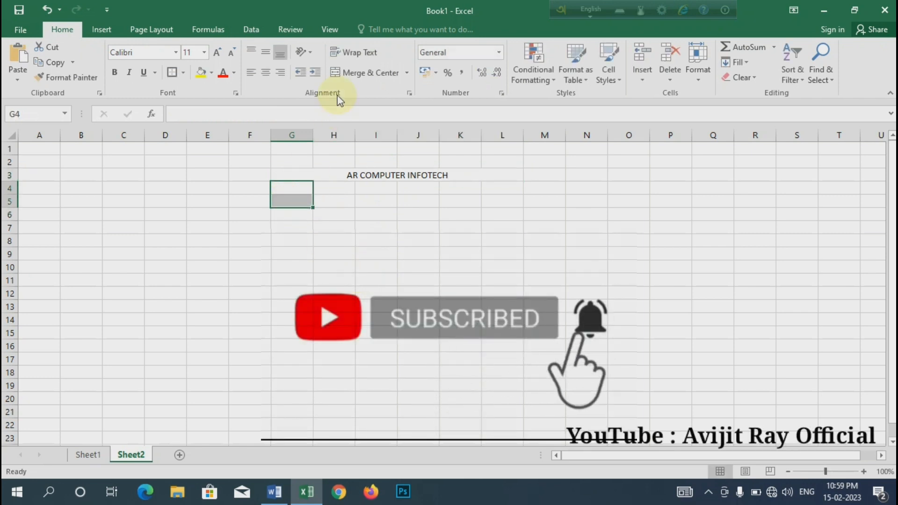
left_click(355, 65)
type("M")
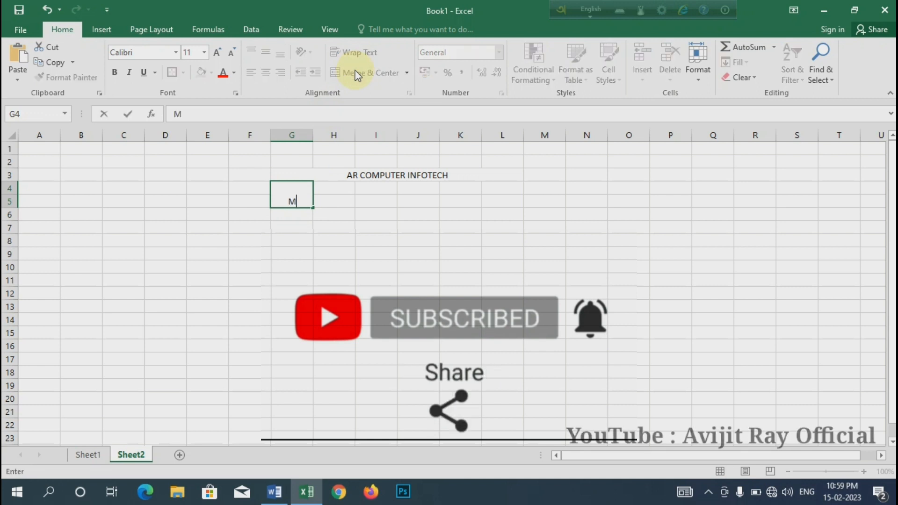
type("ONTH")
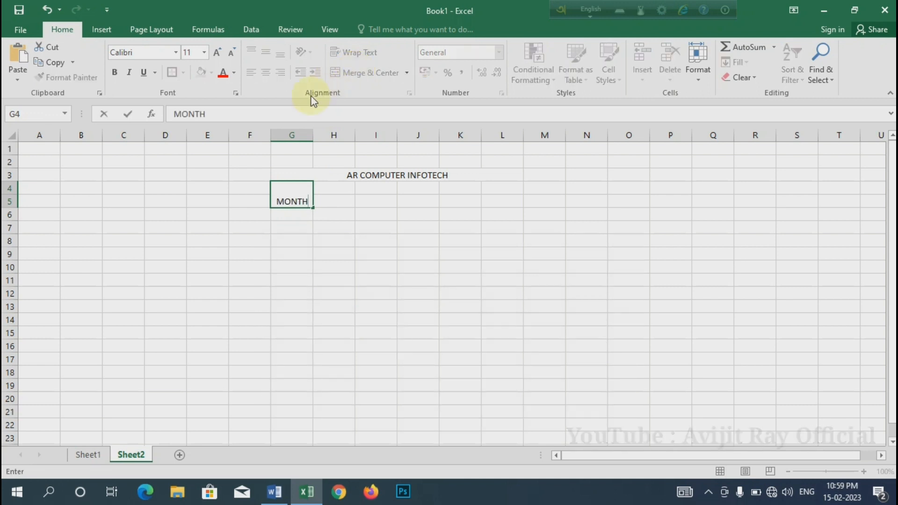
Enter the months JANUARY, FEBRUARY, MARCH, APRIL, MAY and JUNE down cells G6 to G11
left_click(289, 216)
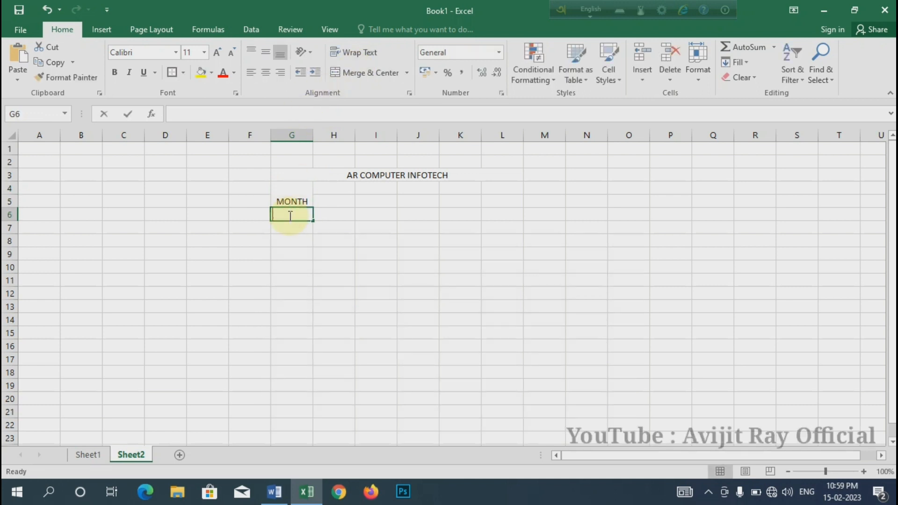
type("JANUARY")
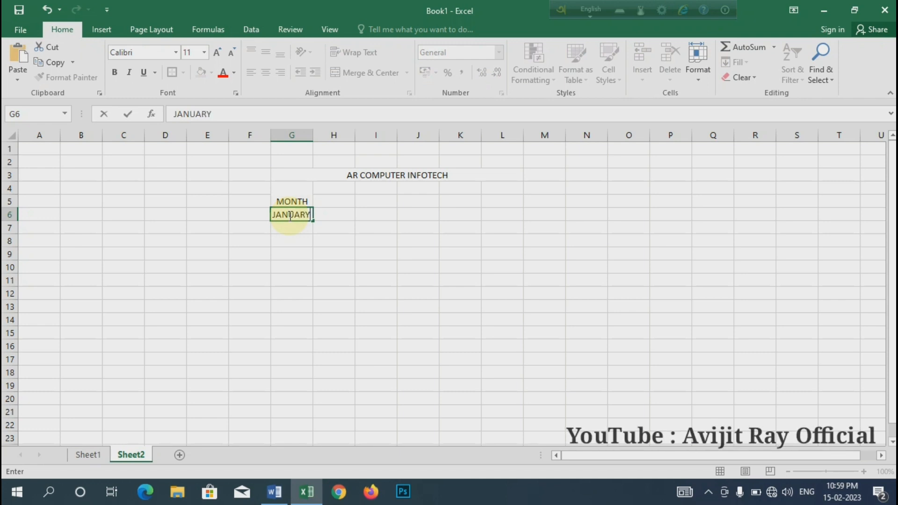
key("Return")
type("FEBRUARY")
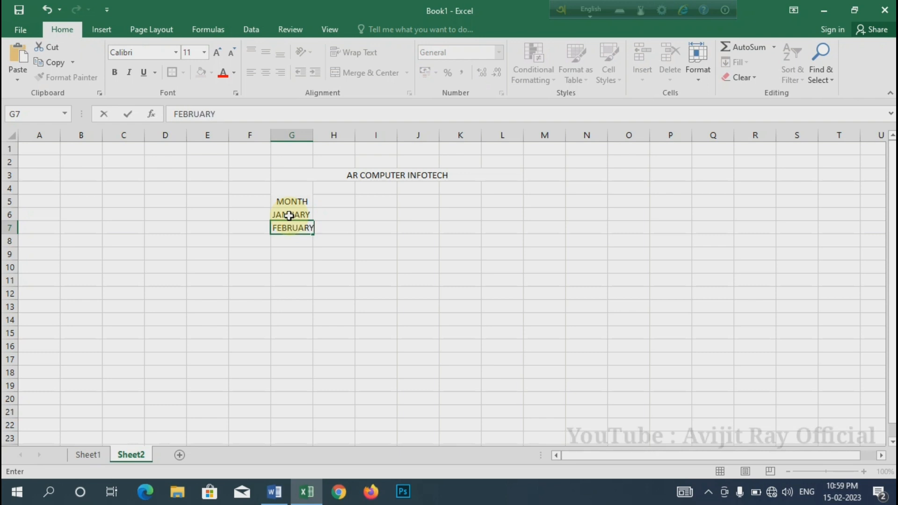
key("Return")
type("MARCH")
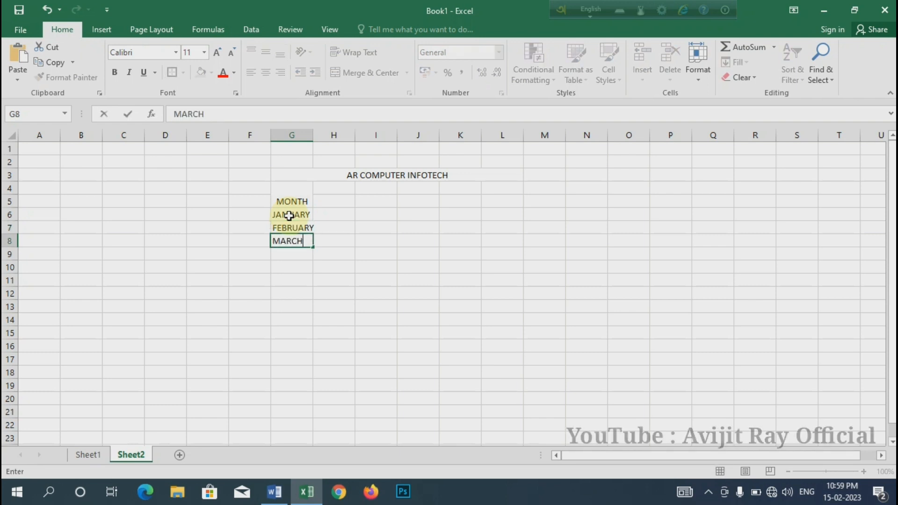
key("Return")
type("APRI")
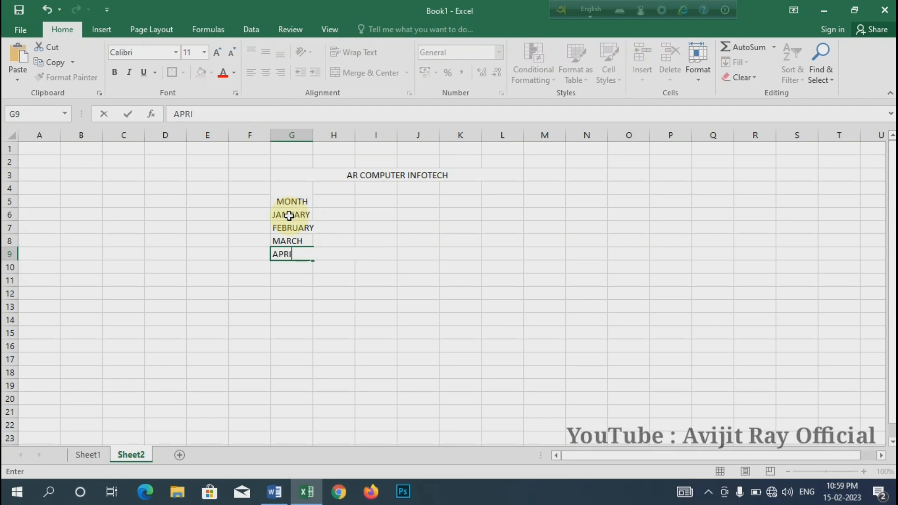
type("L")
key("Return")
type("MAY")
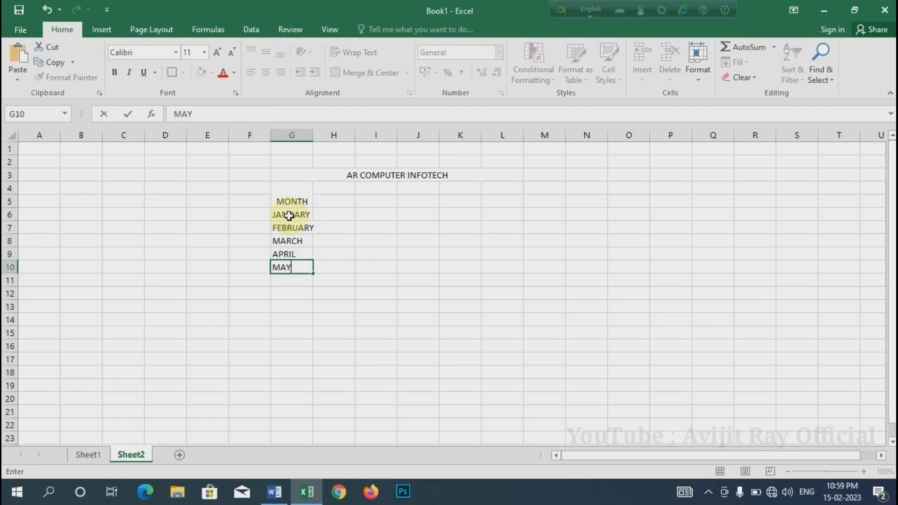
key("Return")
type("JUNE")
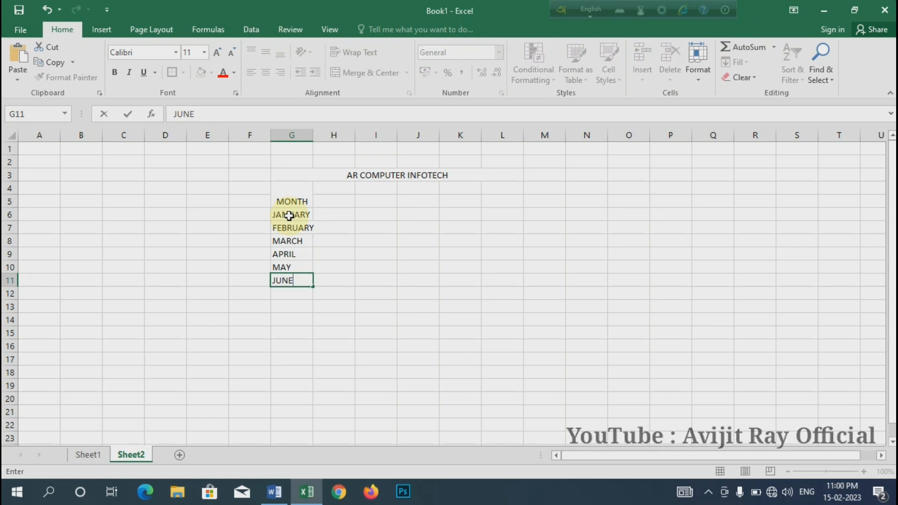
key("Return")
Enter the months JULY, AUGUST and SEPTEMBER in cells G12 to G14
type("JU")
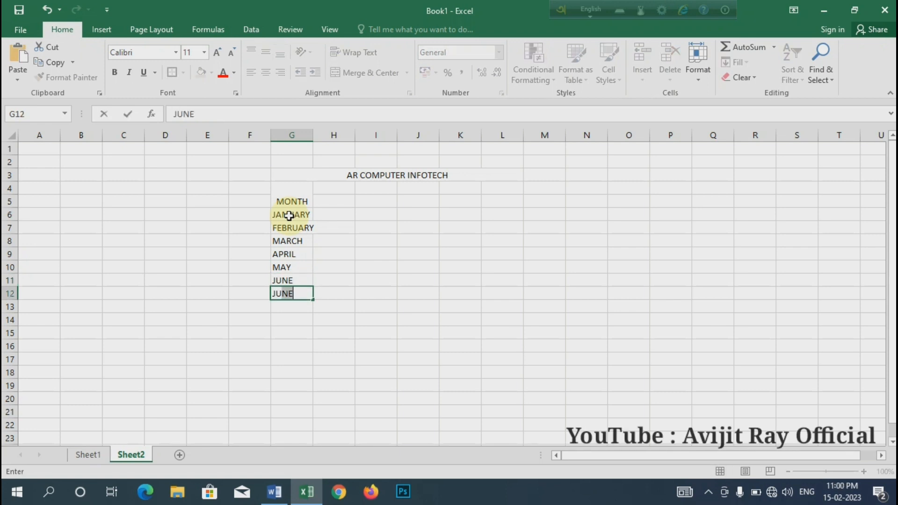
type("LY")
key("Return")
type("AUGUST")
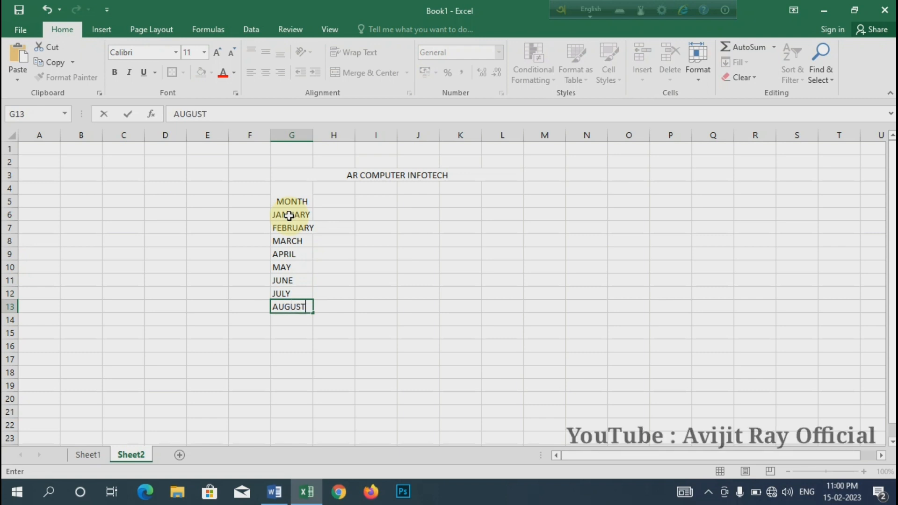
key("Return")
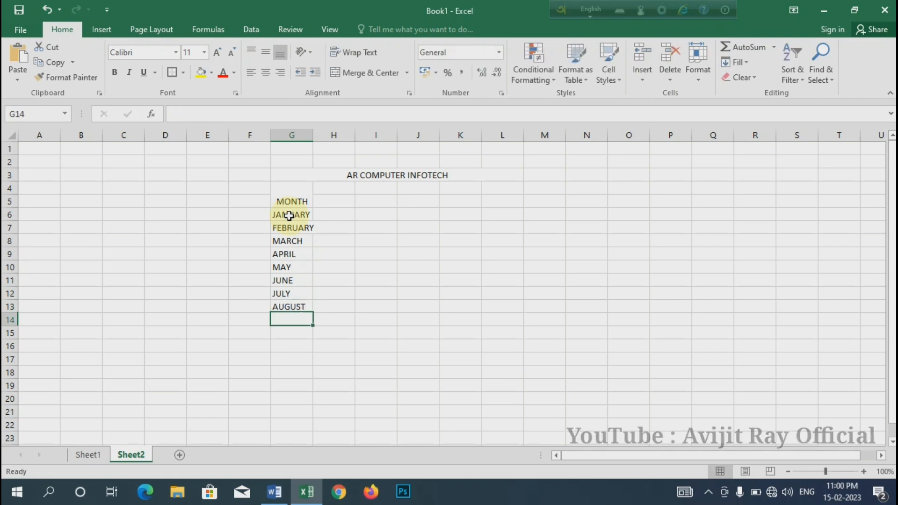
type("SEPTE")
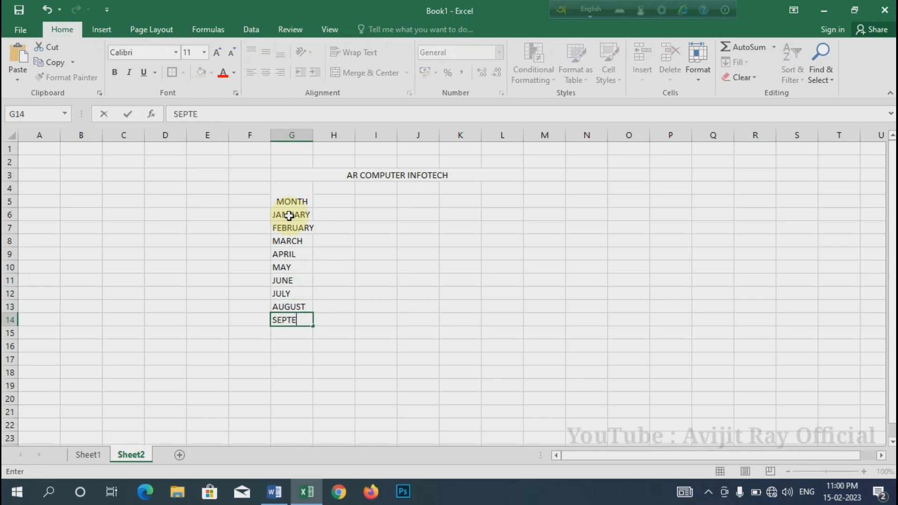
type("MBER")
key("Return")
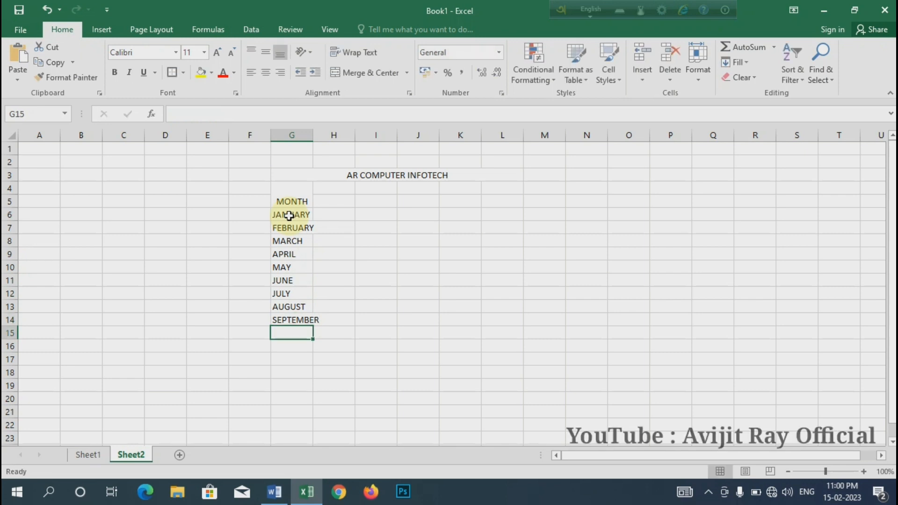
Enter OCTOBER, NOBEMBER and DECEMBER in cells G15 to G17, and fit column G's width to its contents
type("OC")
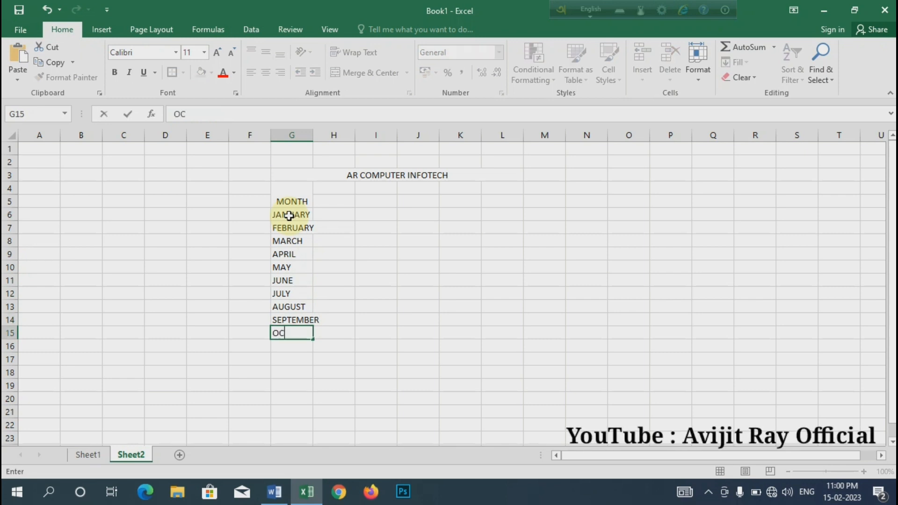
type("TOBER")
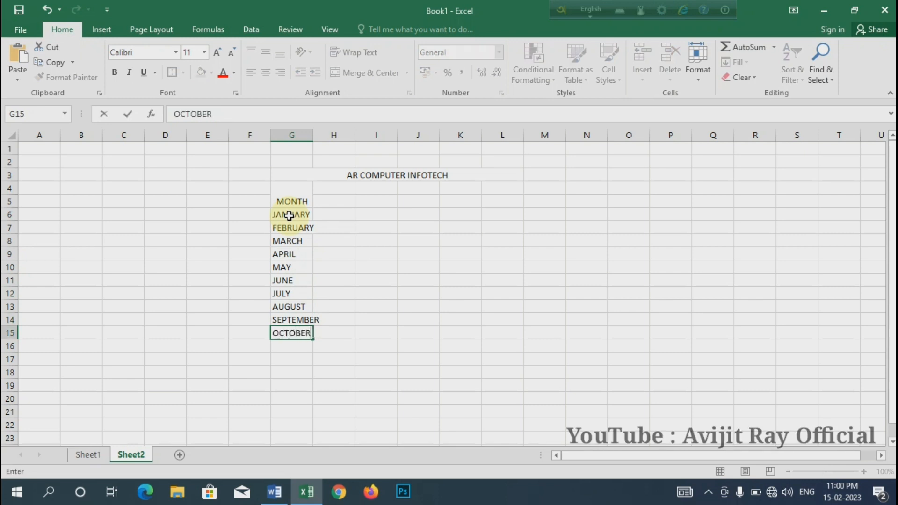
key("Return")
type("NOBEMBER")
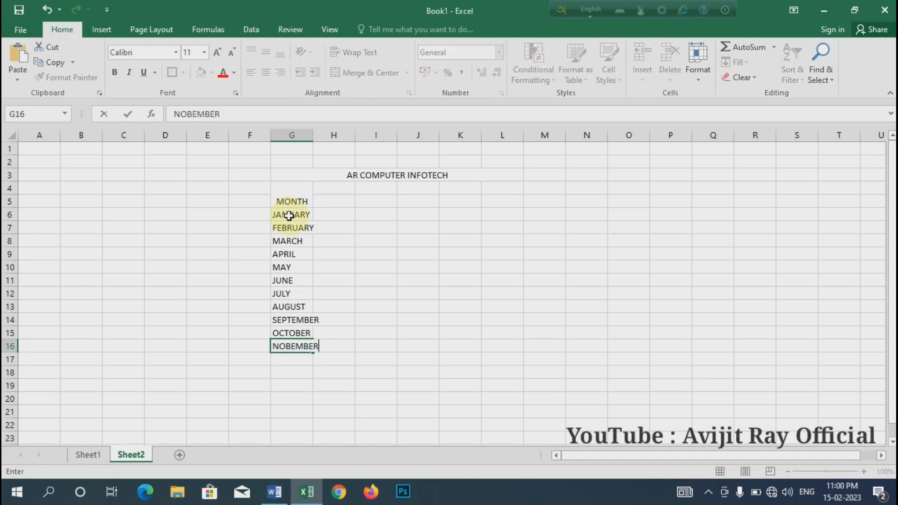
key("Return")
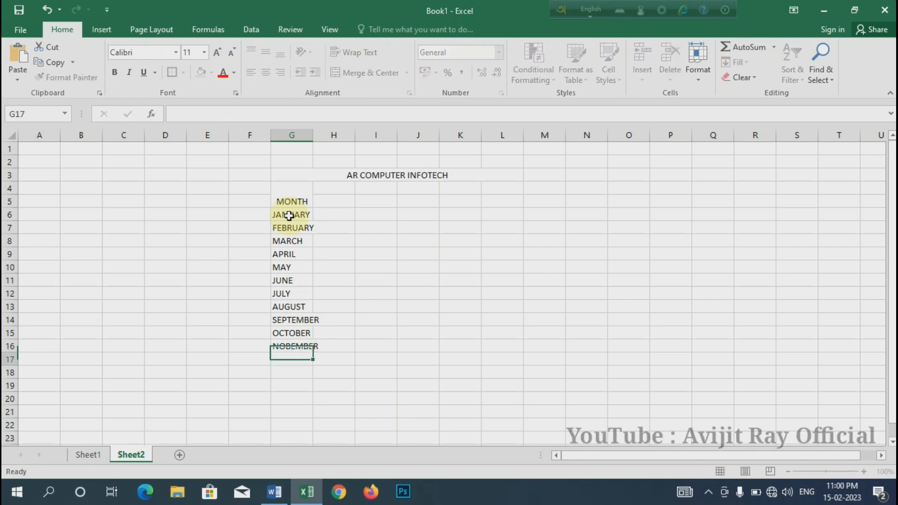
type("DECEMBER")
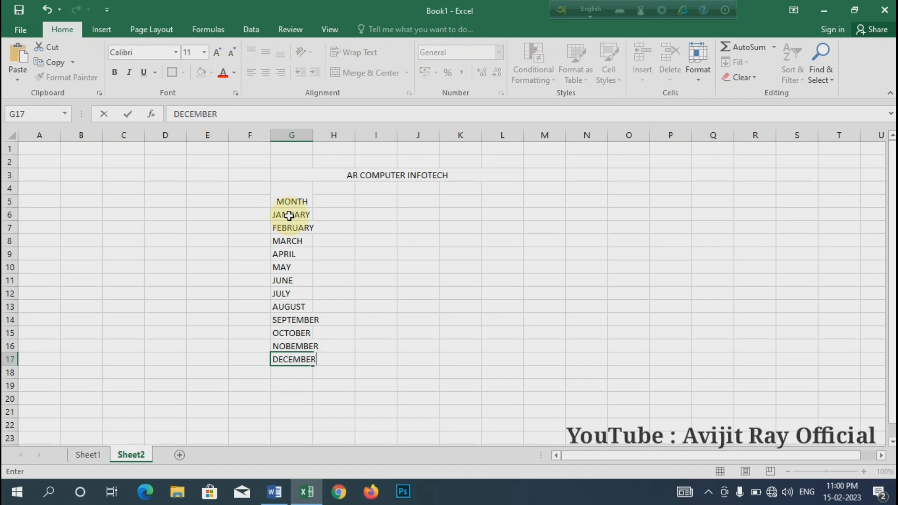
key("Return")
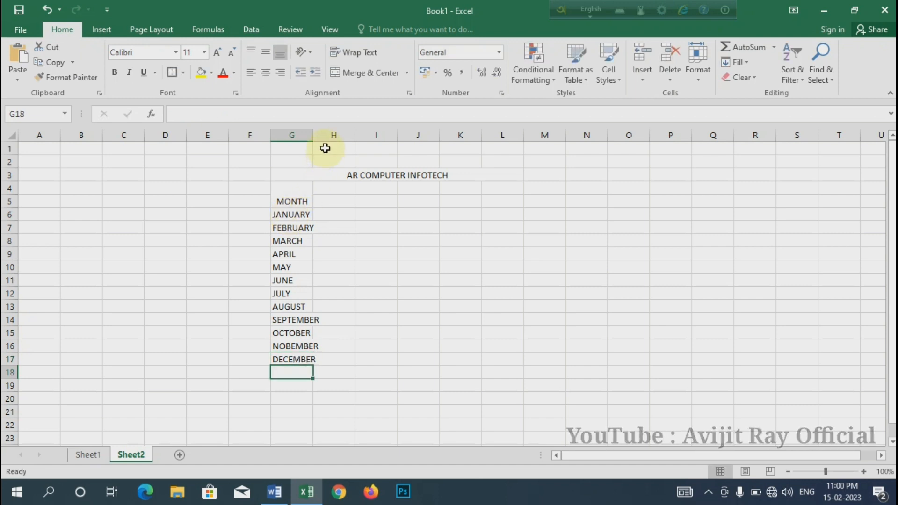
double_click(313, 135)
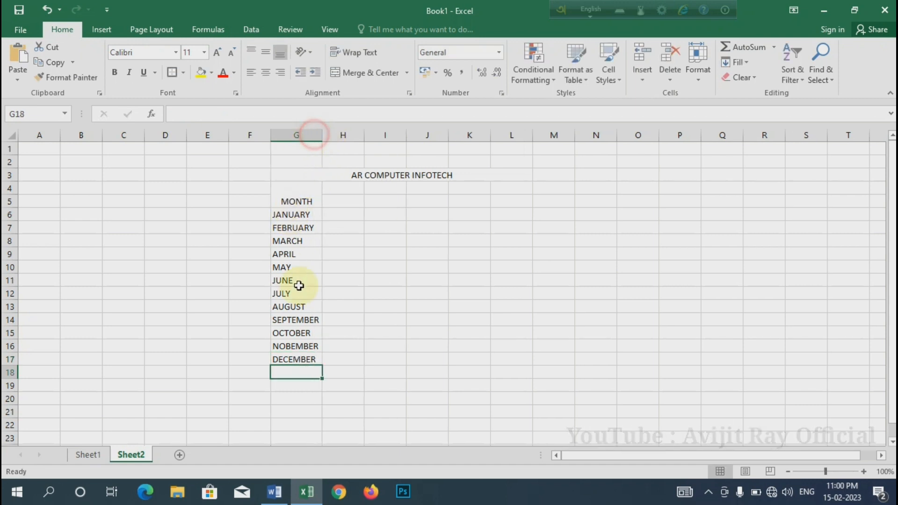
Enter the first three sellers' names as column headings in cells H5, I5 and J5
left_click(337, 200)
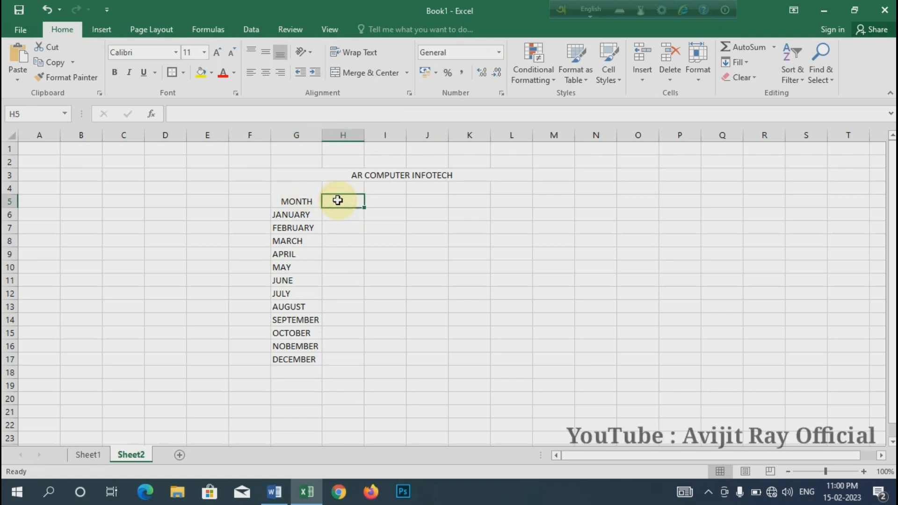
type("RAM")
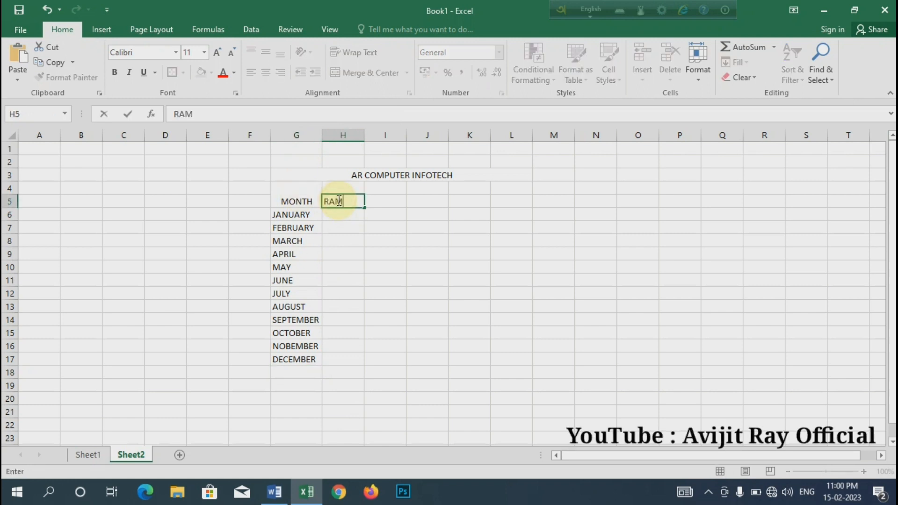
key("Tab")
type("SA")
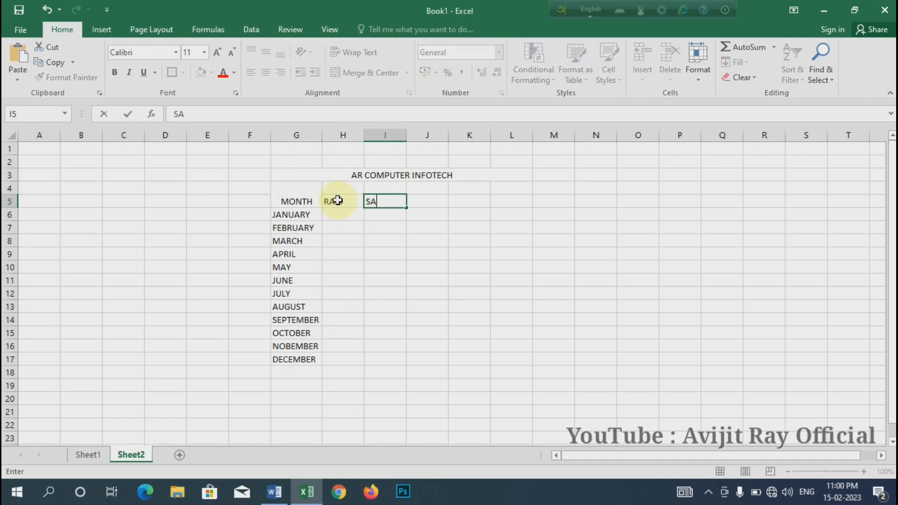
key("Tab")
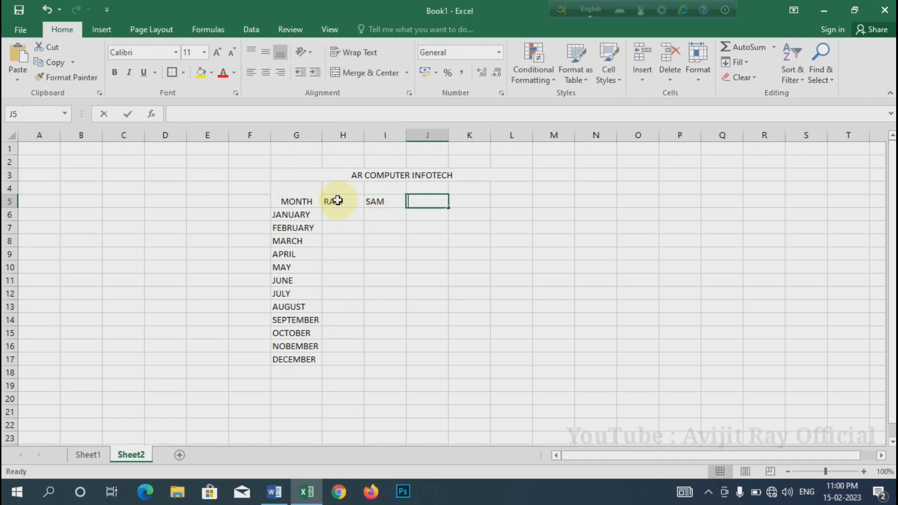
type("TAN")
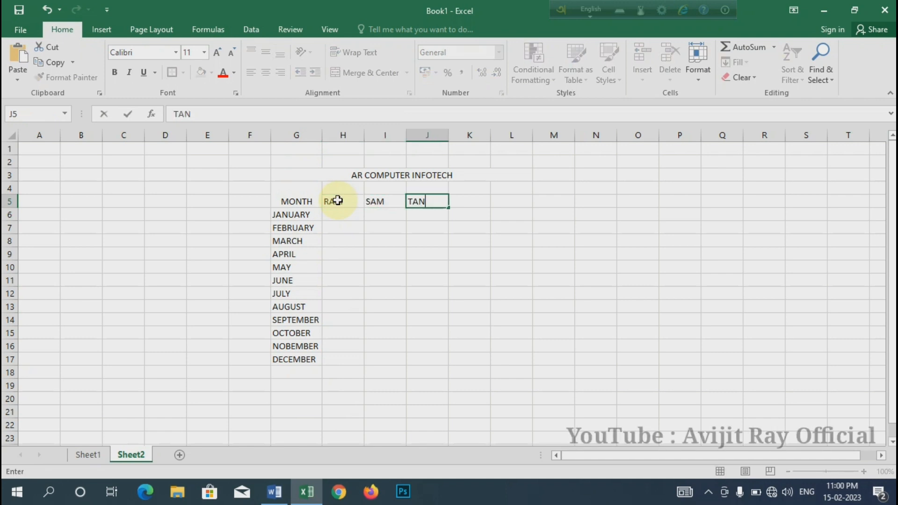
type("U")
key("Tab")
Enter the remaining three sellers' names as column headings in cells K5, L5 and M5
type("TIN")
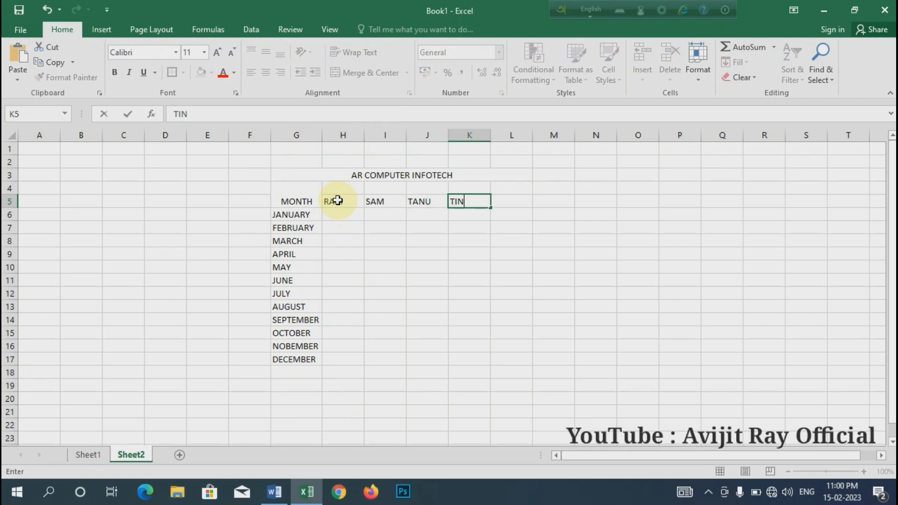
key("Tab")
type("DI")
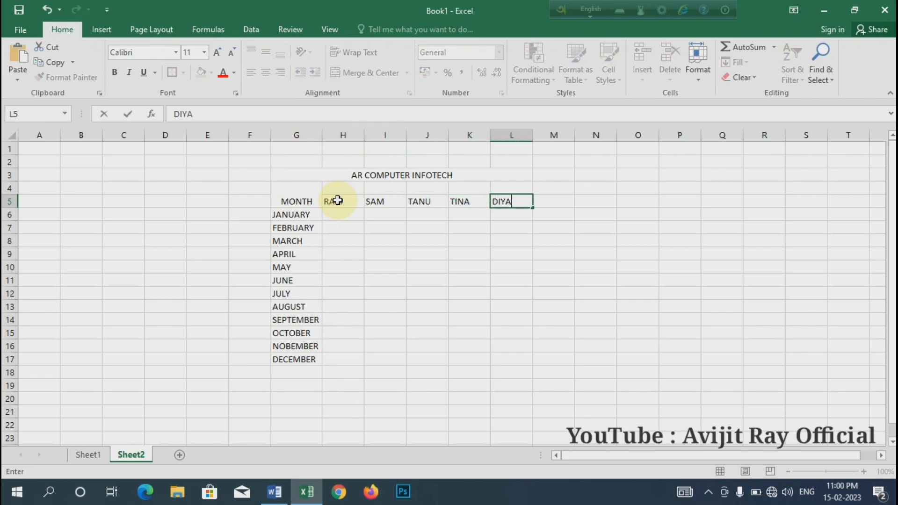
type("YA")
key("Tab")
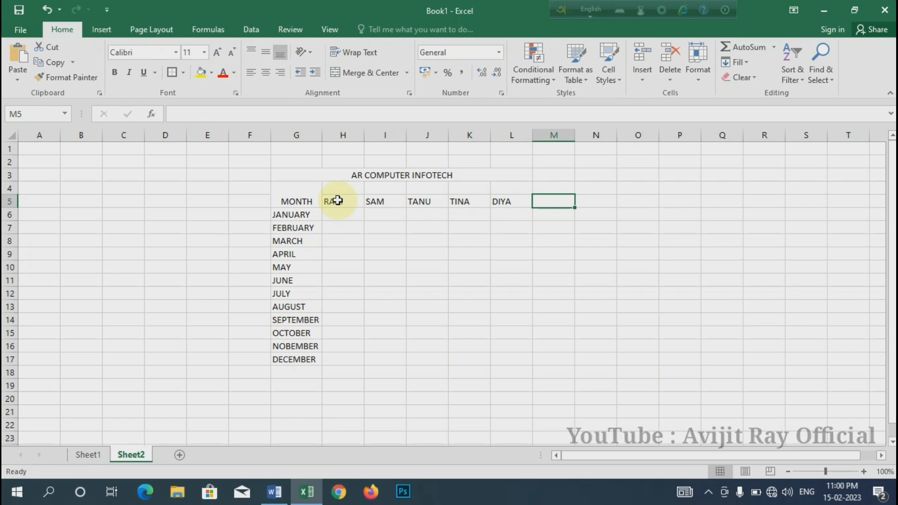
type("RI")
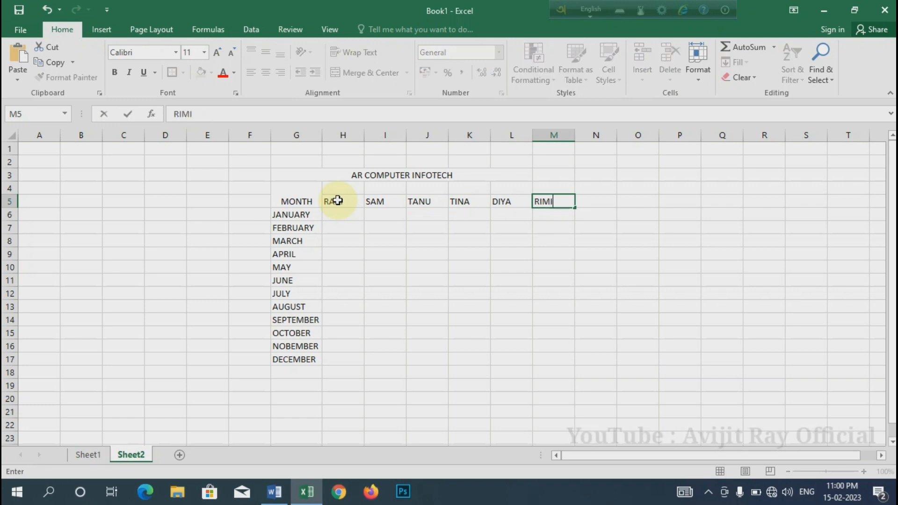
type("MI")
key("Tab")
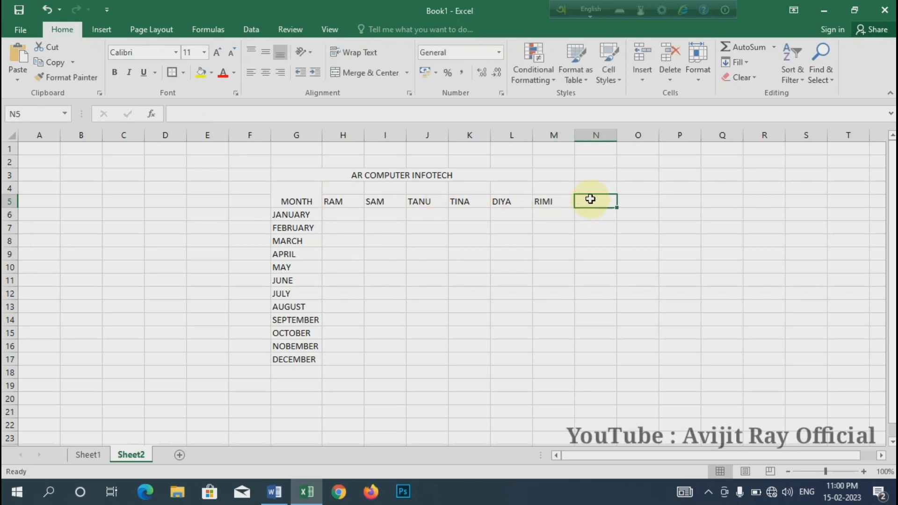
Enter TOTAL SALE as the column heading in N5 and as the row label in G18 below the months
type("TOTAL SALE")
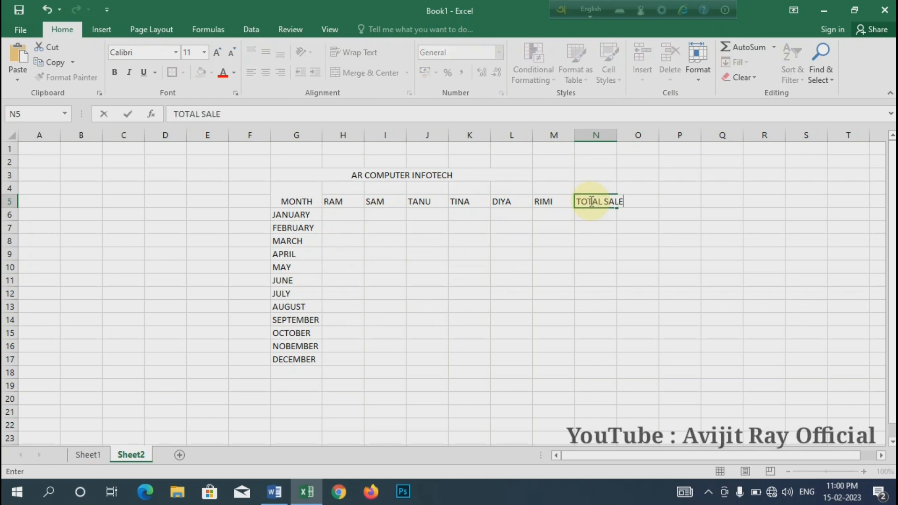
key("Return")
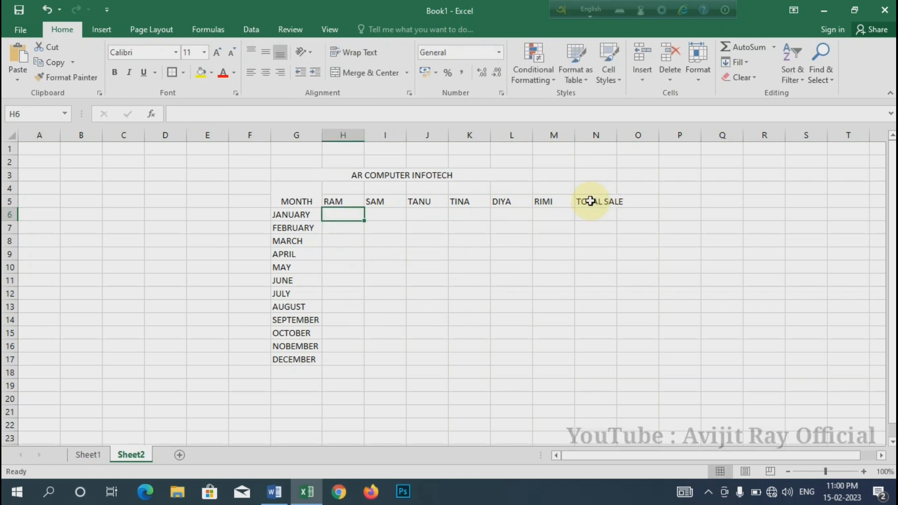
left_click(288, 373)
type("TAL SAT")
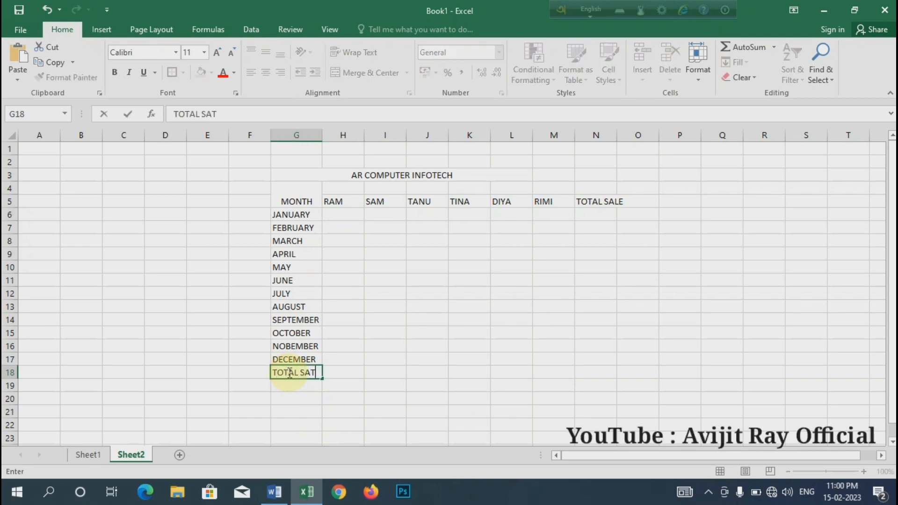
key("BackSpace")
type("LE")
left_click(334, 319)
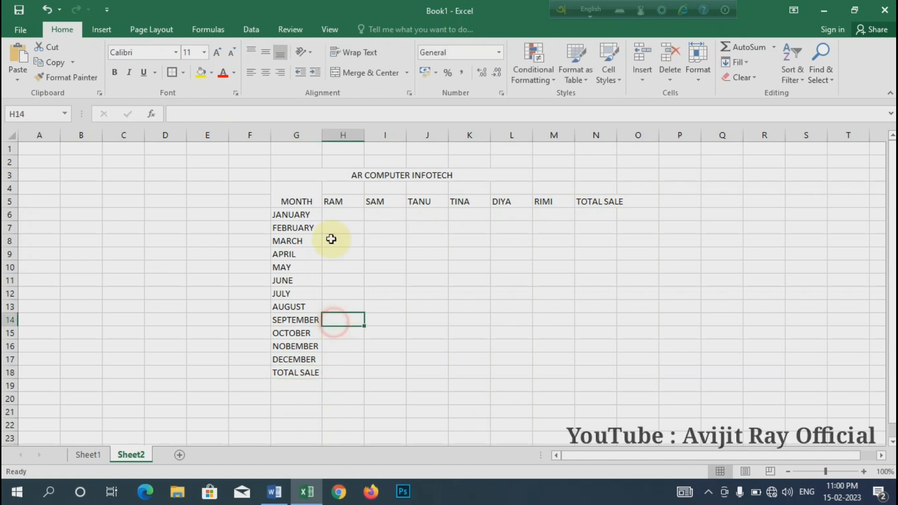
Extend the merged and centered AR COMPUTER INFOTECH title across cells G3:M3
left_click_drag(310, 174, 552, 175)
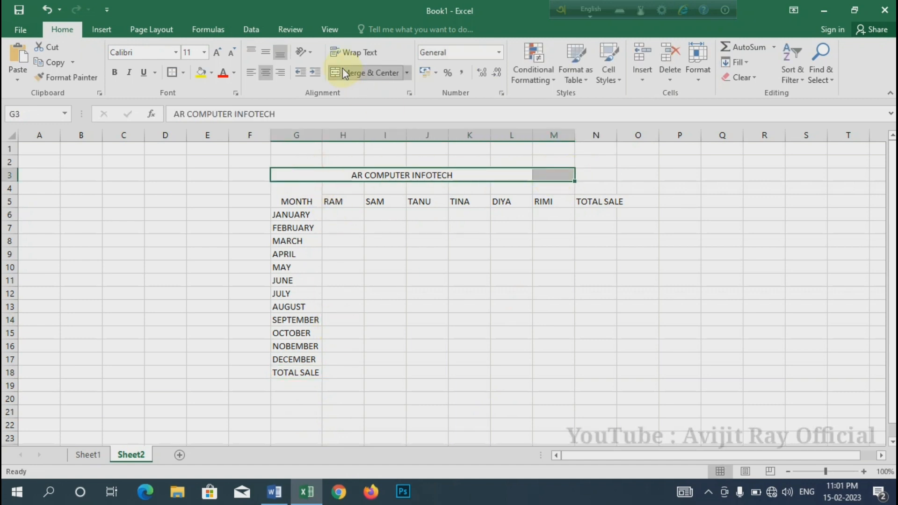
left_click(361, 74)
left_click(362, 73)
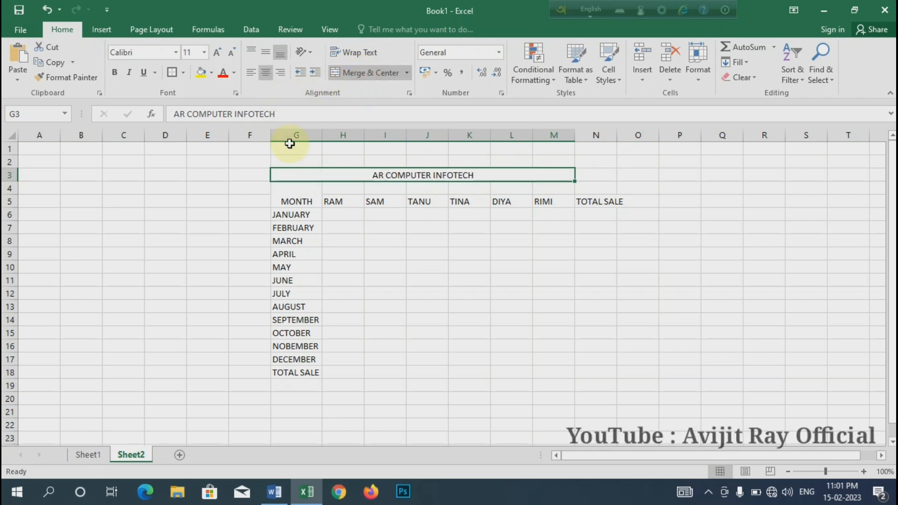
Enlarge the font of the AR COMPUTER INFOTECH title and make it bold
left_click(217, 53)
left_click(217, 53)
left_click(217, 53)
left_click(217, 53)
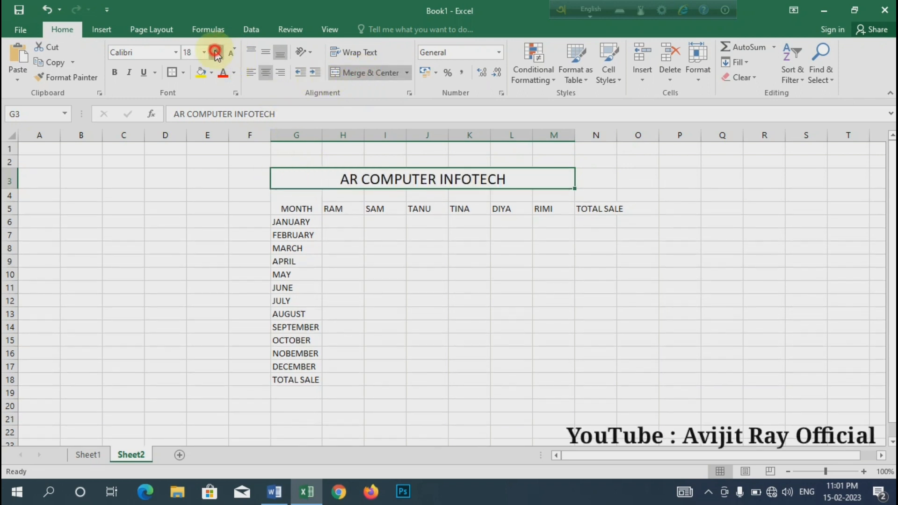
left_click(217, 52)
left_click(217, 53)
left_click(116, 73)
left_click(413, 262)
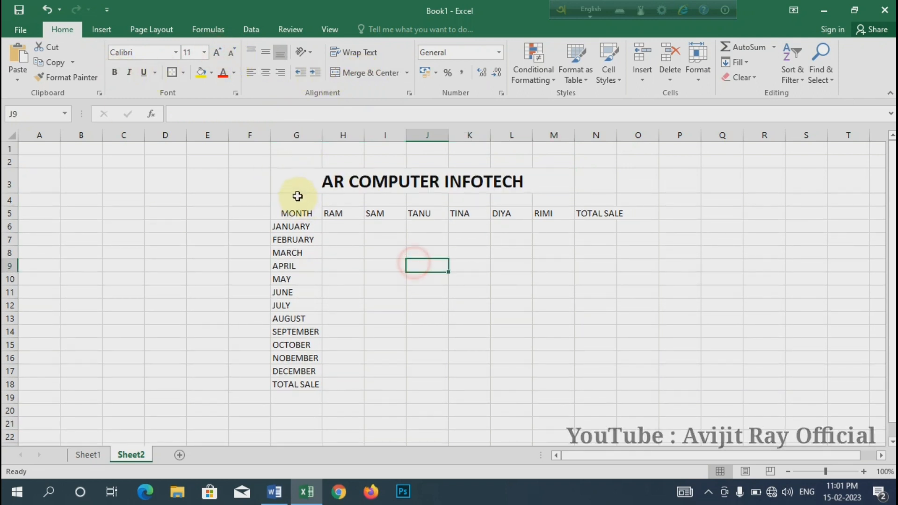
Make the column headings in G4:N5, from MONTH to TOTAL SALE, bold
left_click(299, 207)
left_click_drag(308, 207, 608, 210)
left_click(115, 73)
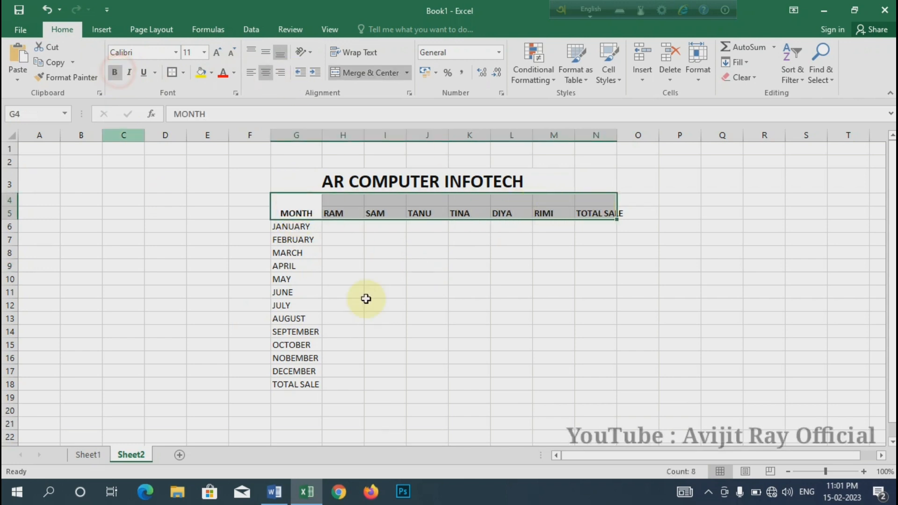
left_click(355, 292)
Middle-align the headings in G4:N5 vertically and center them horizontally
left_click_drag(298, 208, 603, 208)
left_click(265, 51)
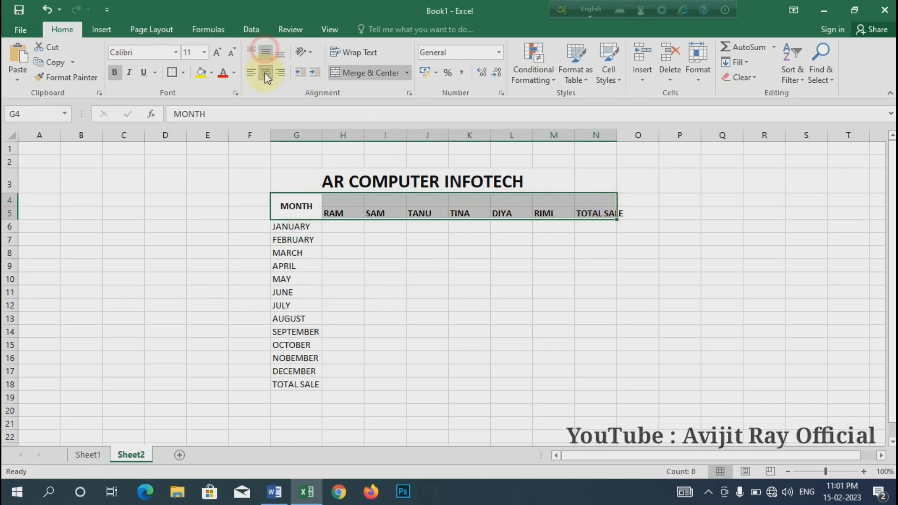
left_click(265, 72)
left_click(265, 72)
left_click(306, 250)
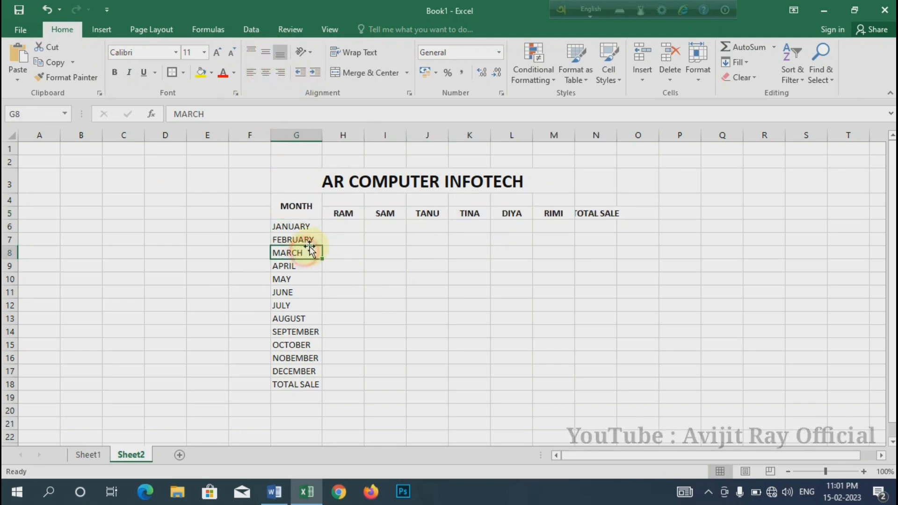
Apply All Borders to the report range G3:M17, from the title down to the DECEMBER row
left_click_drag(302, 225, 301, 384)
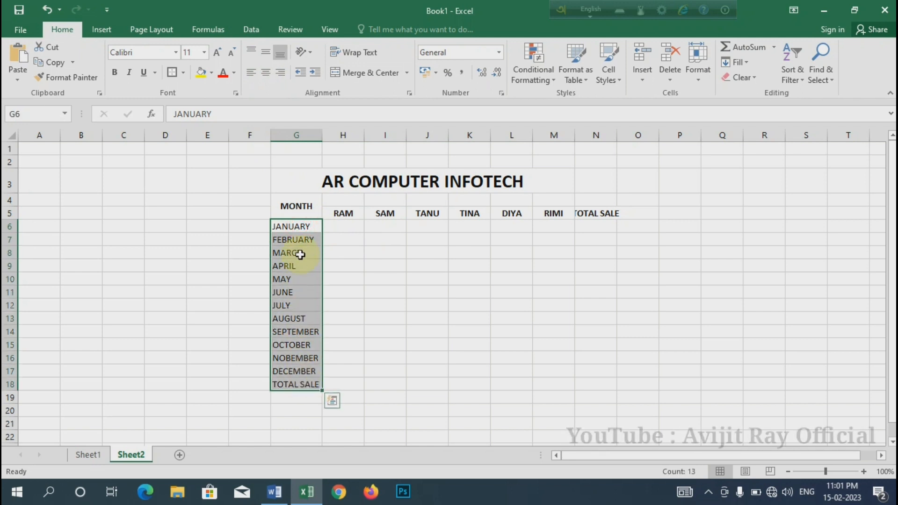
left_click_drag(310, 175, 331, 375)
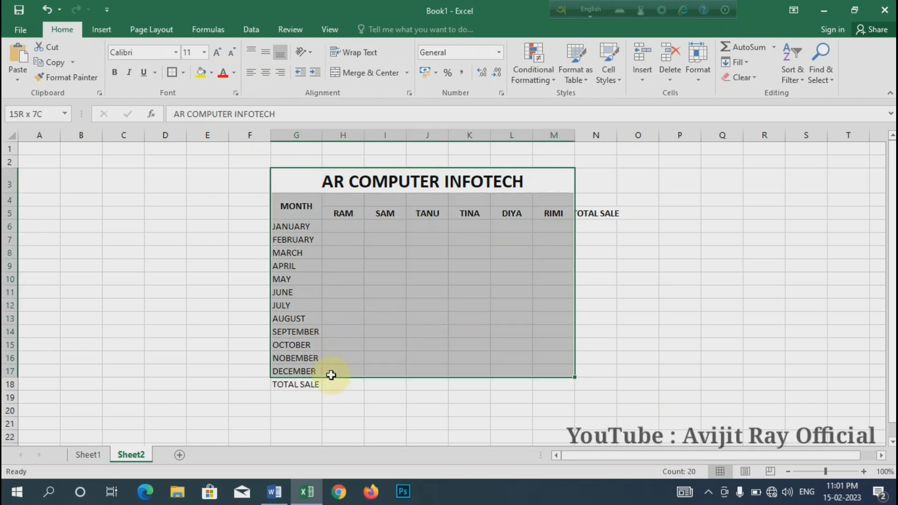
left_click(184, 74)
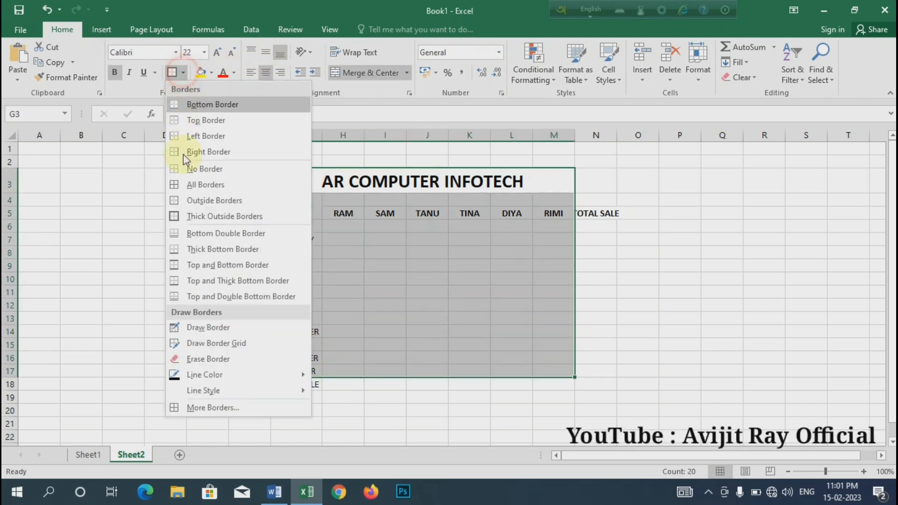
left_click(204, 185)
left_click(487, 282)
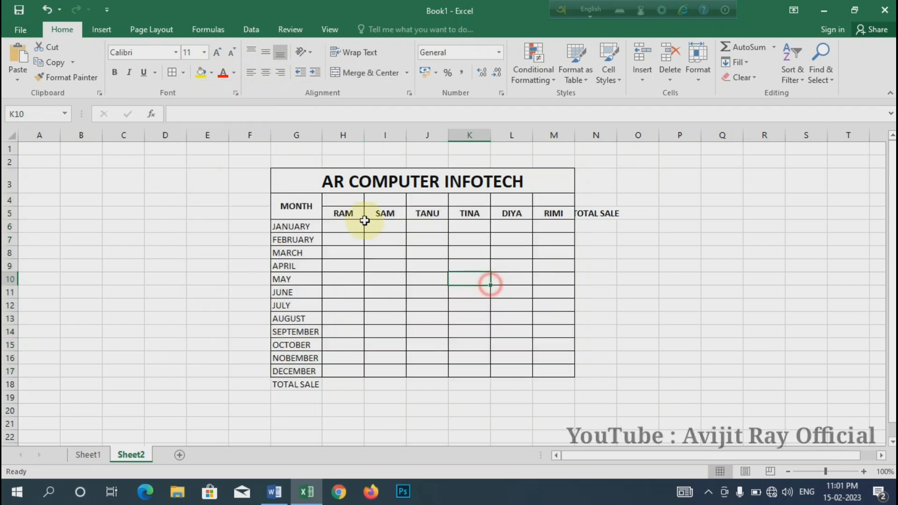
Add Thick Outside Borders around the report range G3:M17
left_click(311, 179)
left_click_drag(370, 220, 480, 371)
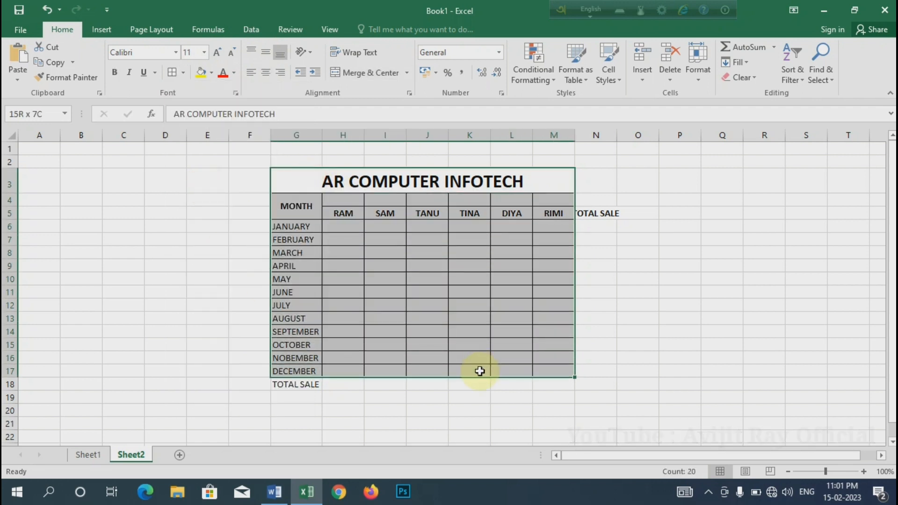
left_click(183, 72)
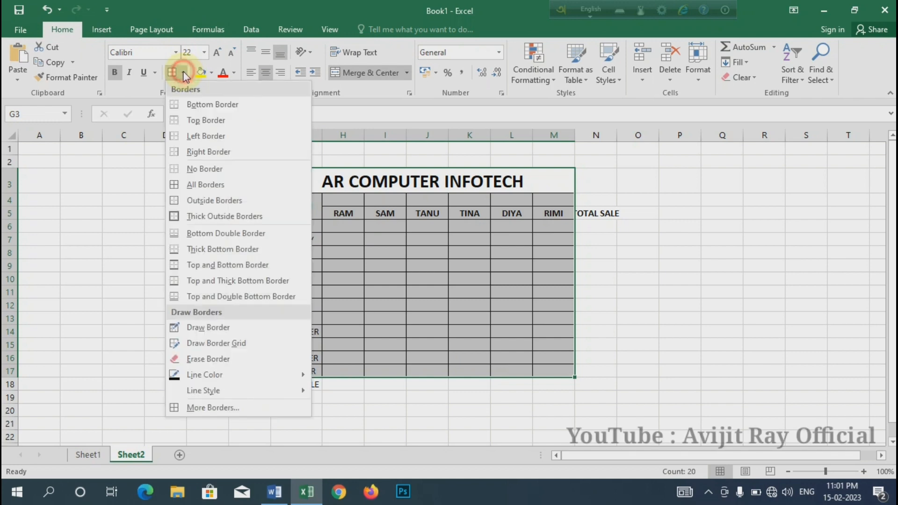
left_click(216, 215)
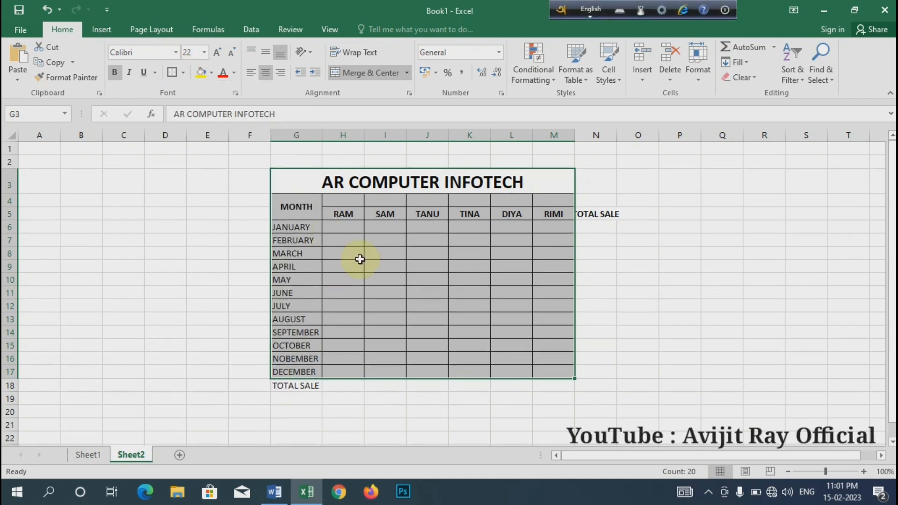
left_click(422, 243)
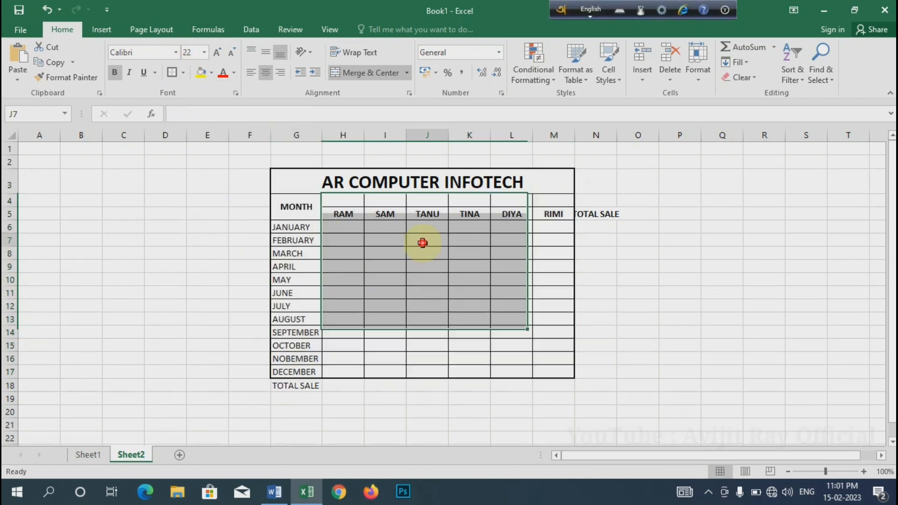
Widen column N to fit its TOTAL SALE heading
left_click(507, 290)
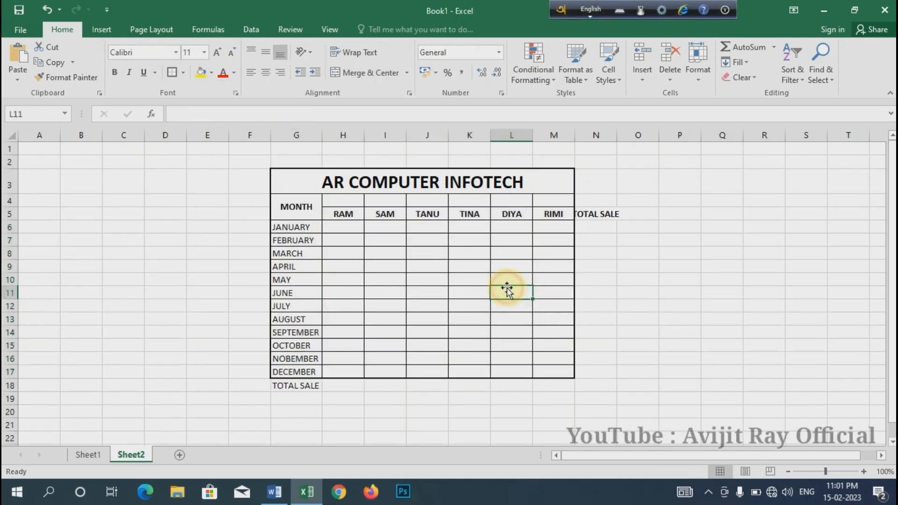
double_click(617, 134)
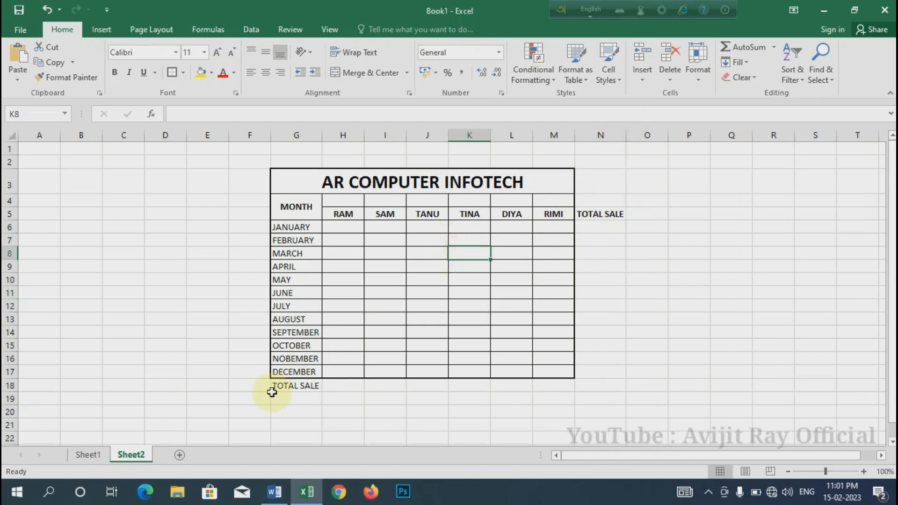
left_click(441, 296)
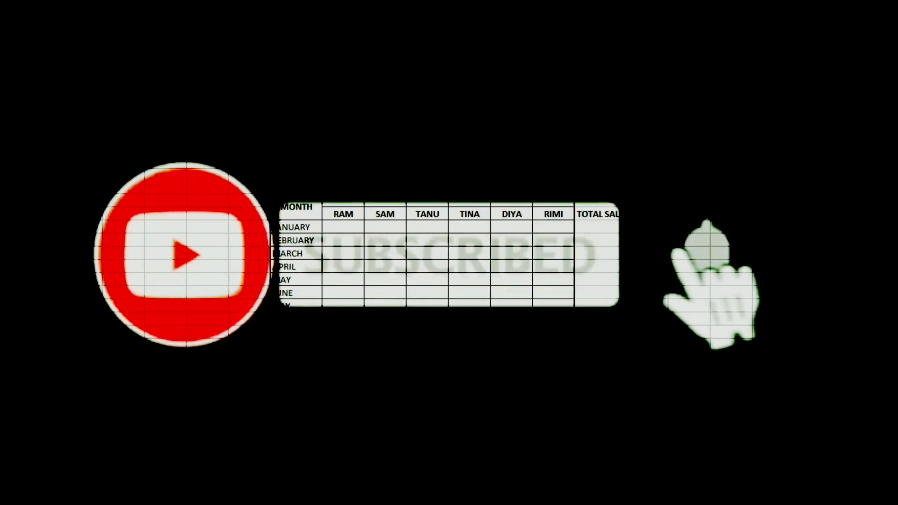
left_click(399, 288)
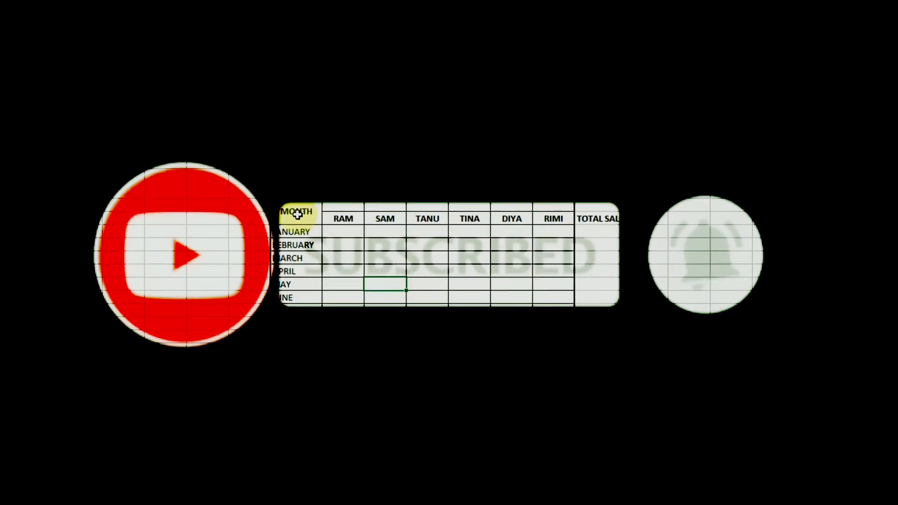
left_click_drag(335, 218, 554, 218)
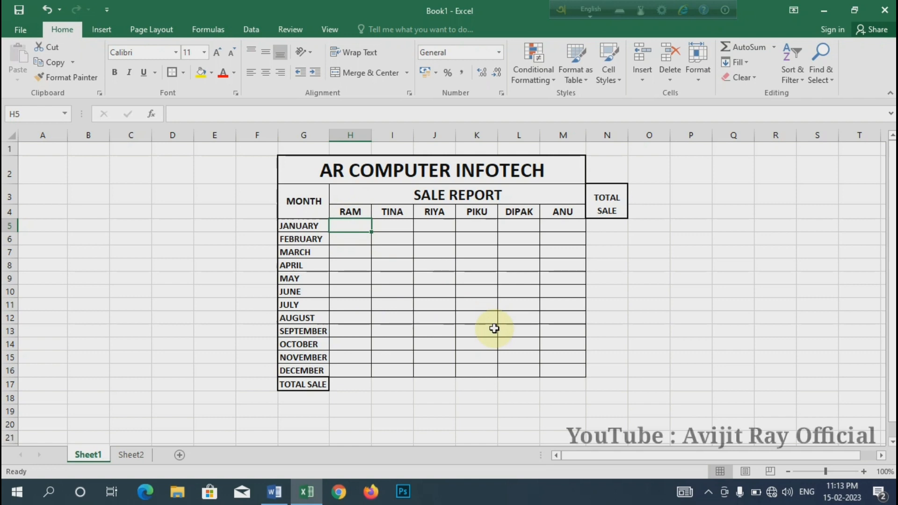
left_click(368, 276)
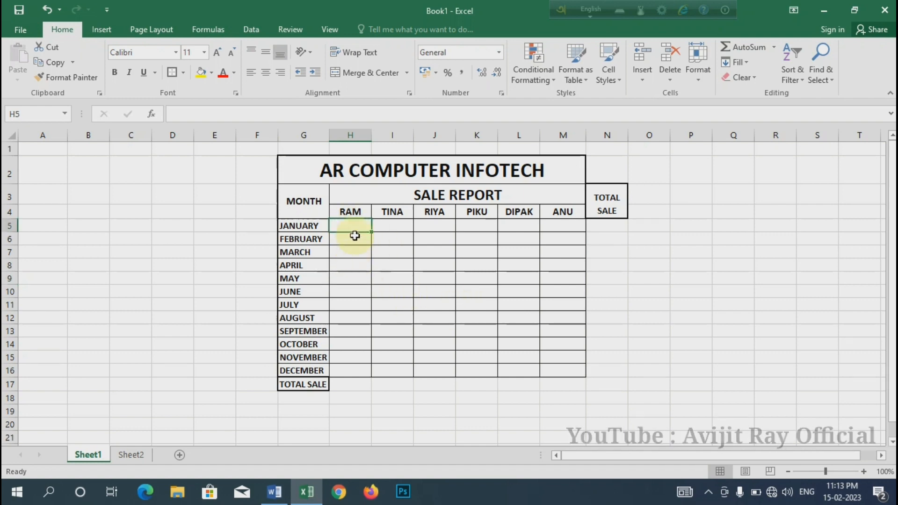
Fill every seller's monthly sale cell in H5:M16 on Sheet1 with the formula =RANDBETWEEN(4500,9800)
left_click_drag(352, 225, 560, 369)
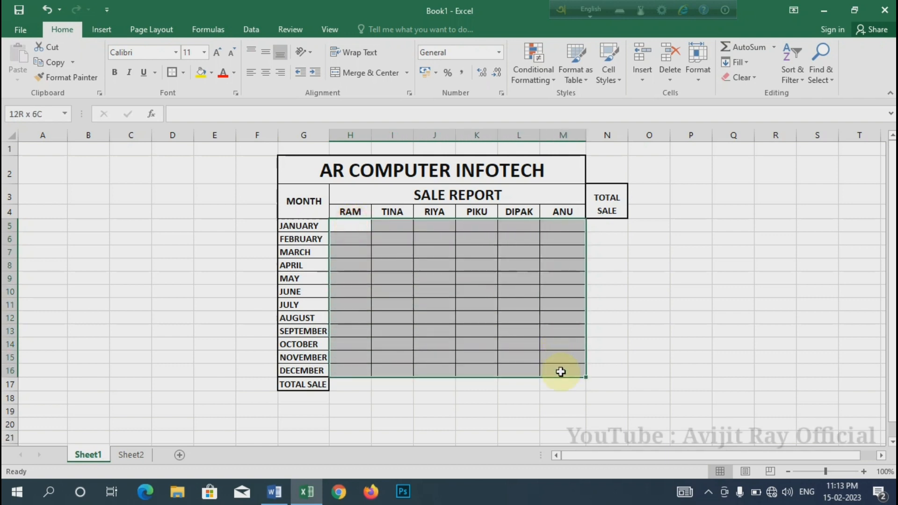
type("=RA")
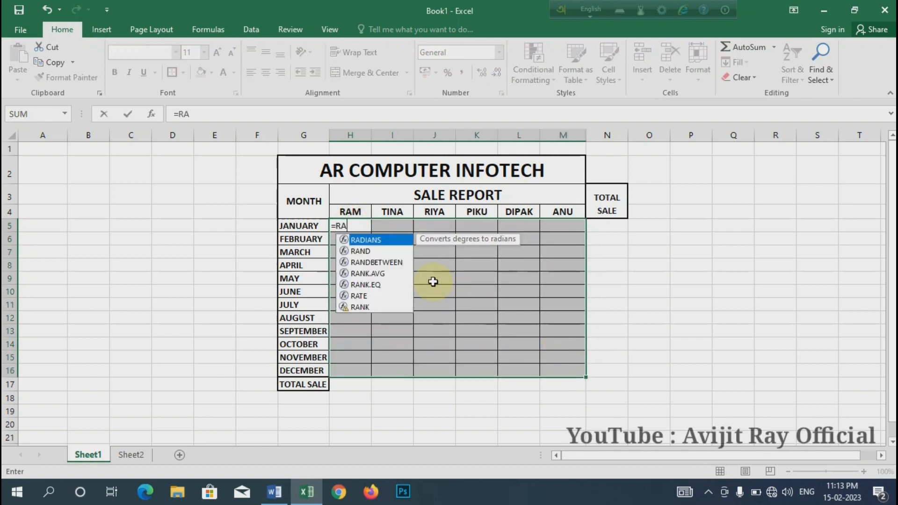
type("NDBETWW")
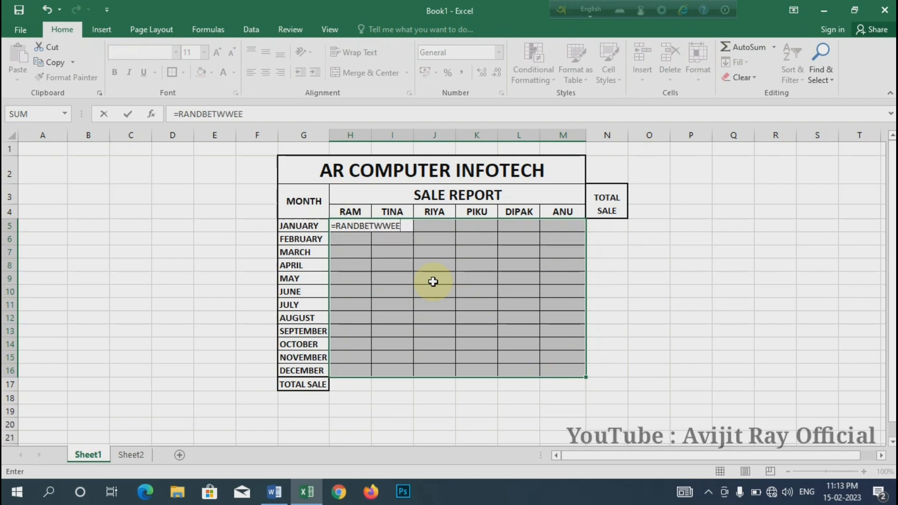
key("BackSpace")
type("EEN(")
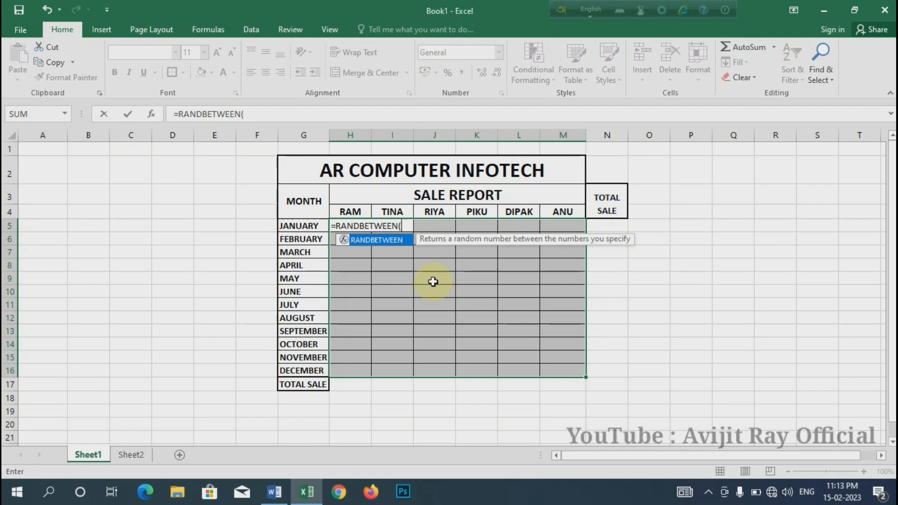
type("45")
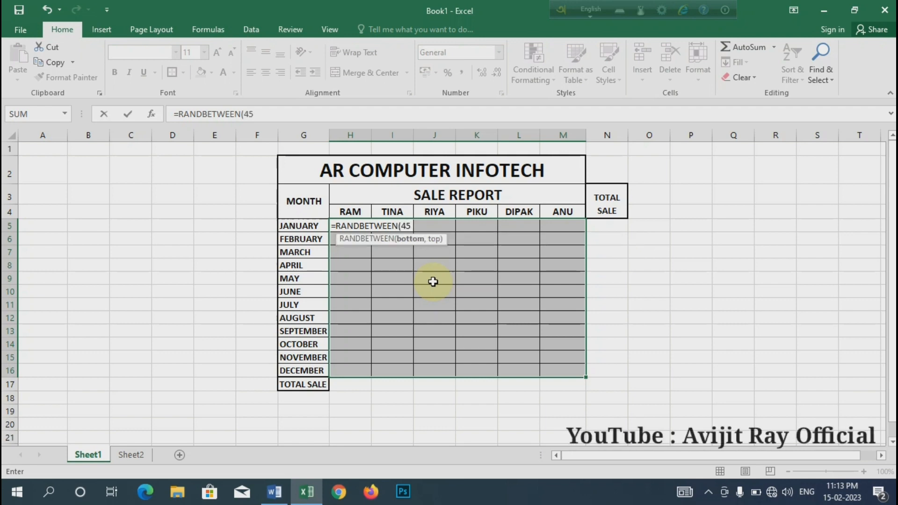
type("00,9800")
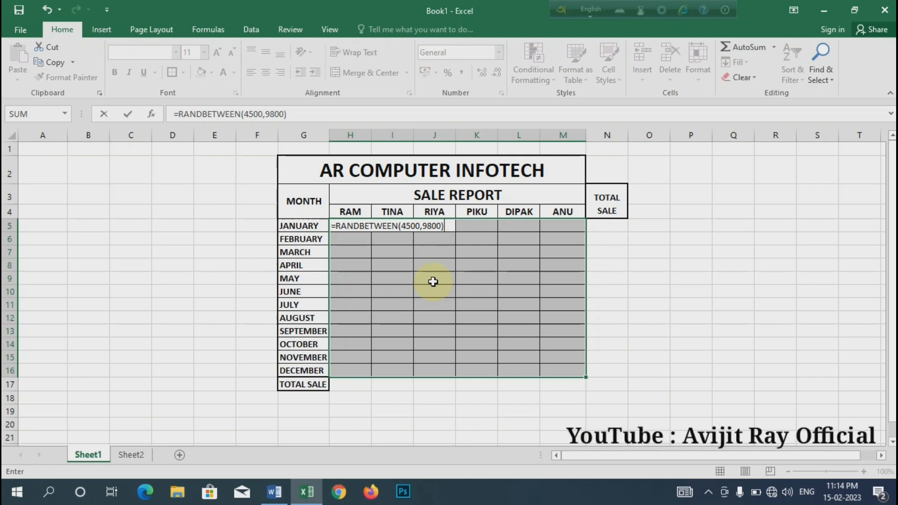
key("ctrl+Return")
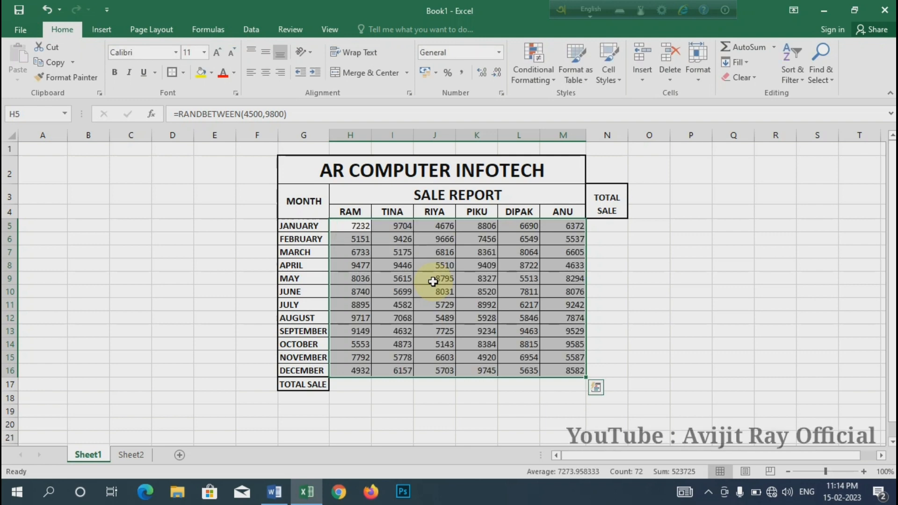
key("ctrl+q")
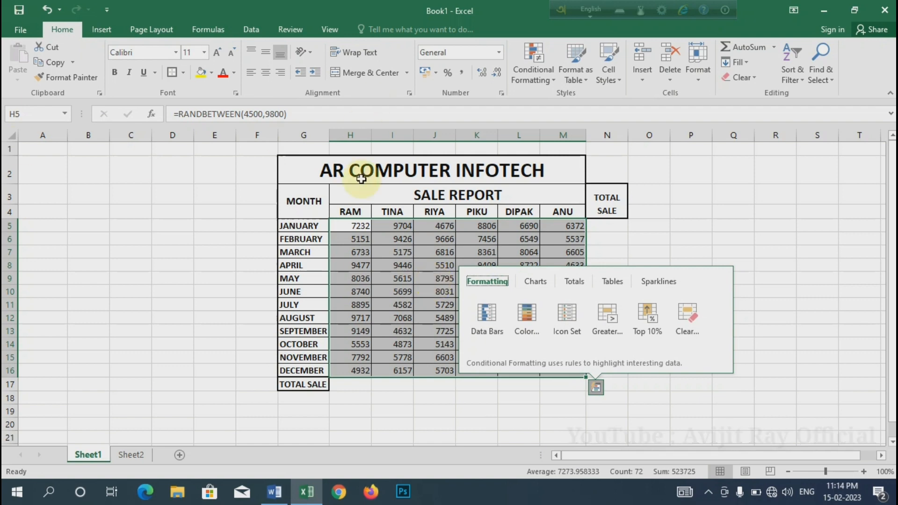
left_click(367, 237)
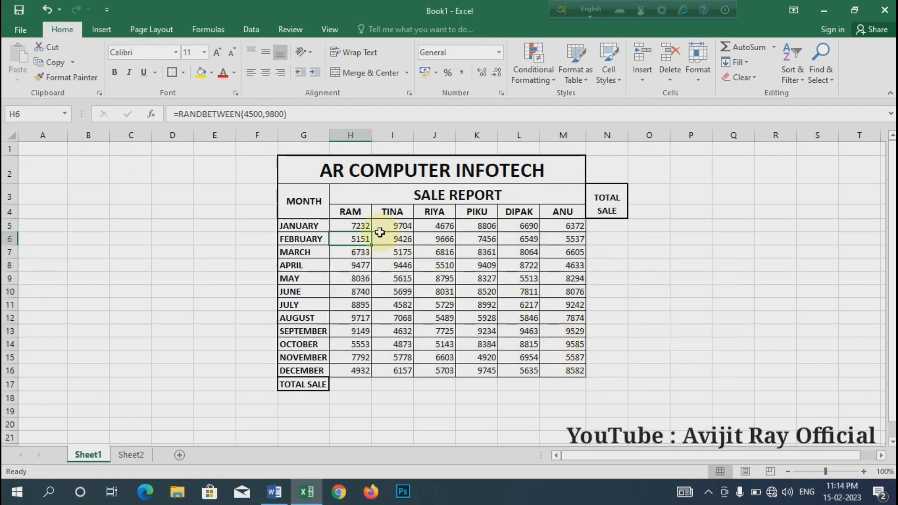
Examine the formulas behind individual sale figures in H5:M16, going up column K from July to January
left_click(358, 226)
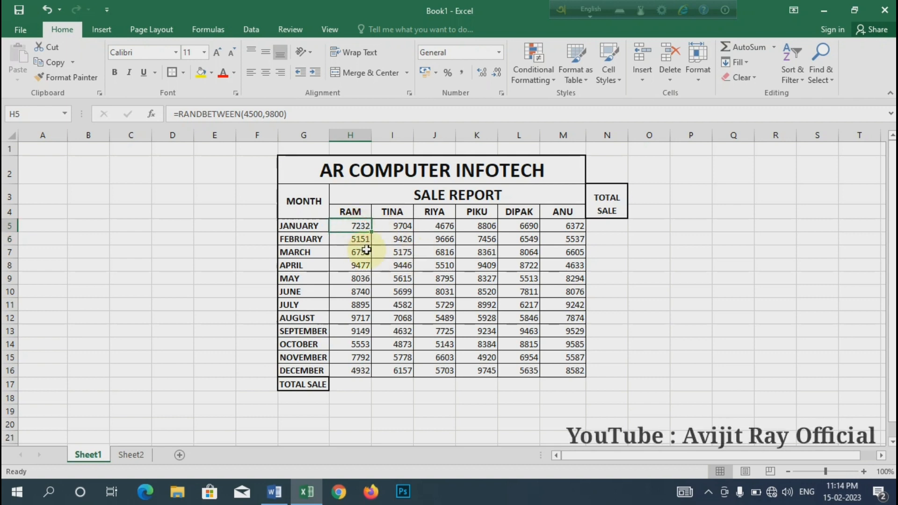
mouse_move(357, 226)
left_mouse_down()
mouse_move(551, 337)
mouse_move(559, 370)
left_mouse_up()
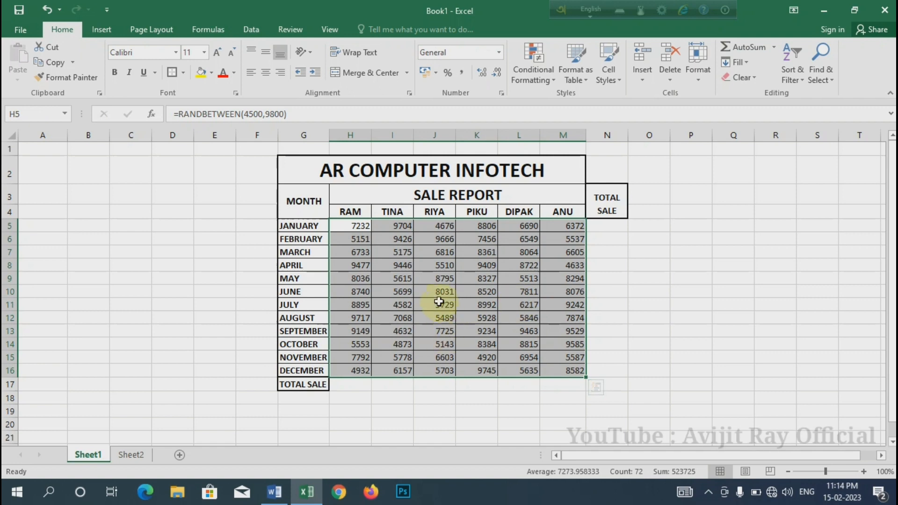
left_click(470, 306)
left_click(480, 291)
left_click(480, 278)
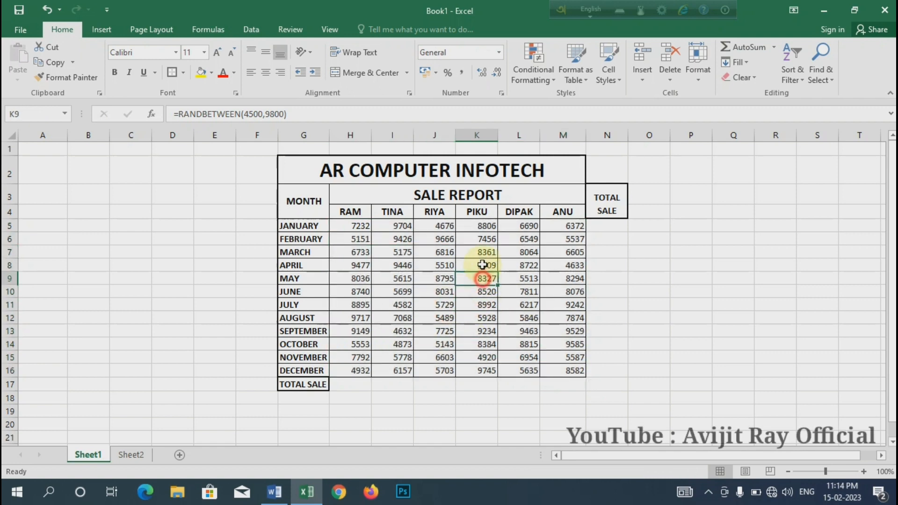
left_click(480, 265)
left_click(482, 253)
left_click(482, 239)
left_click(483, 227)
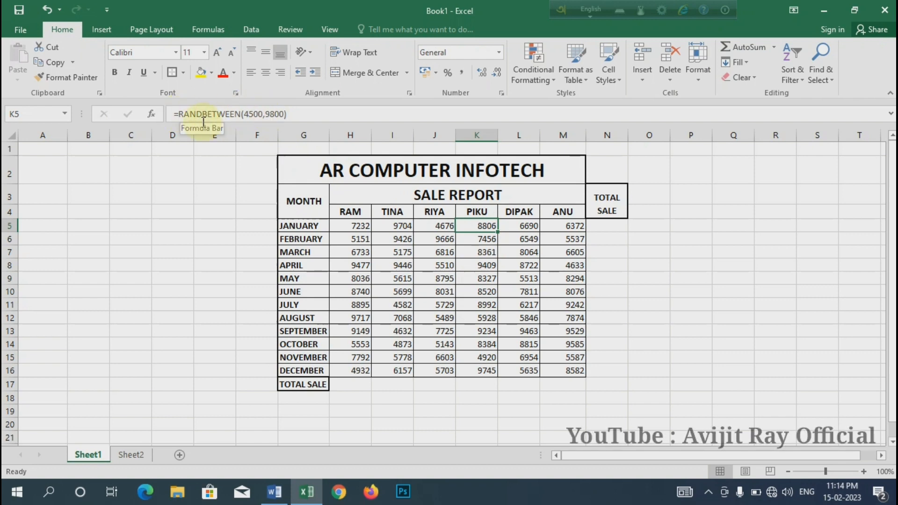
Copy the sale figures in H5:M16 and use Paste Special to replace their formulas in place with Values
left_click_drag(352, 226, 446, 304)
left_click_drag(486, 331, 551, 371)
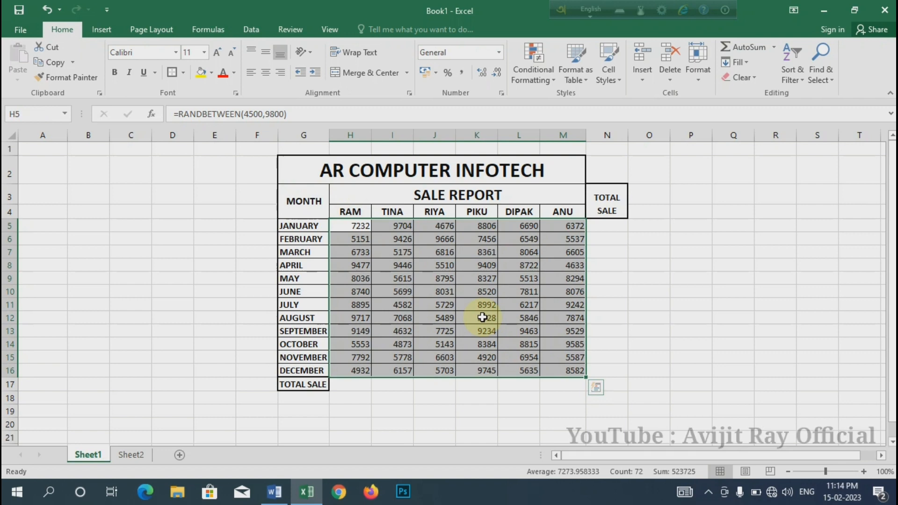
key("ctrl+c")
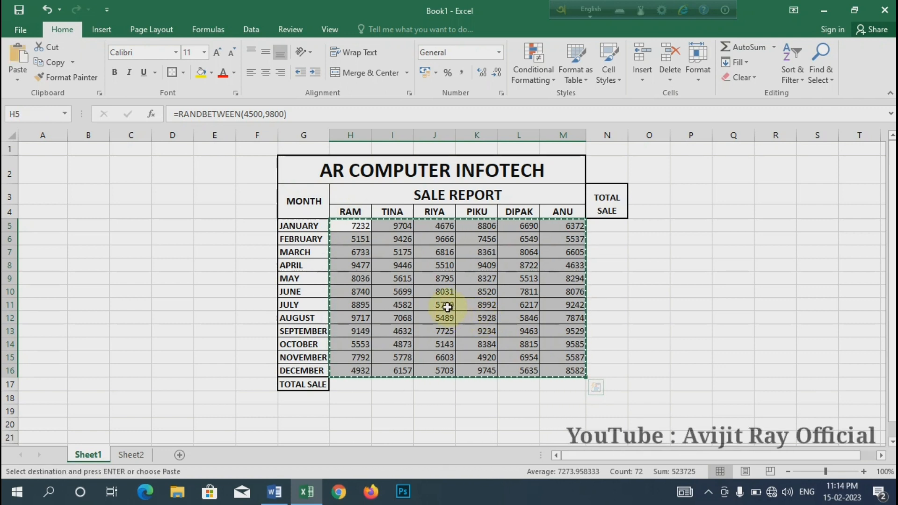
right_click(417, 280)
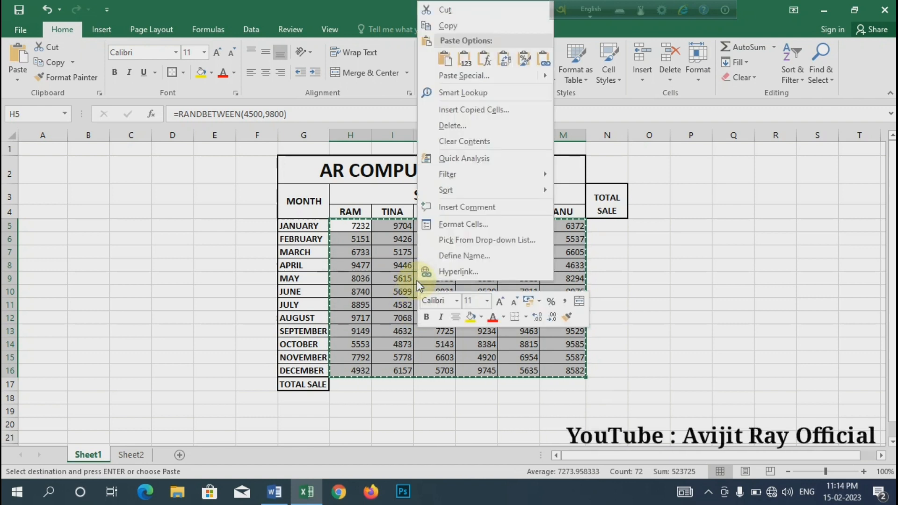
left_click(465, 76)
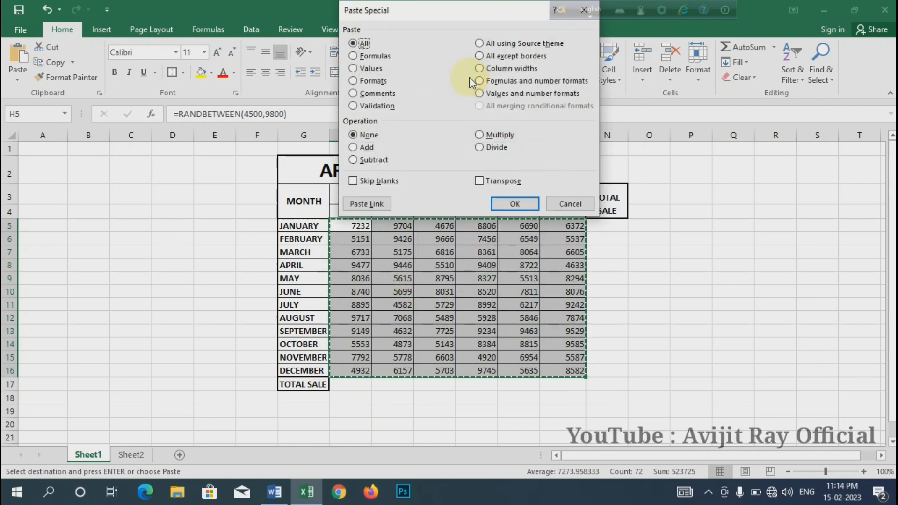
left_click_drag(427, 18, 512, 171)
left_click(438, 221)
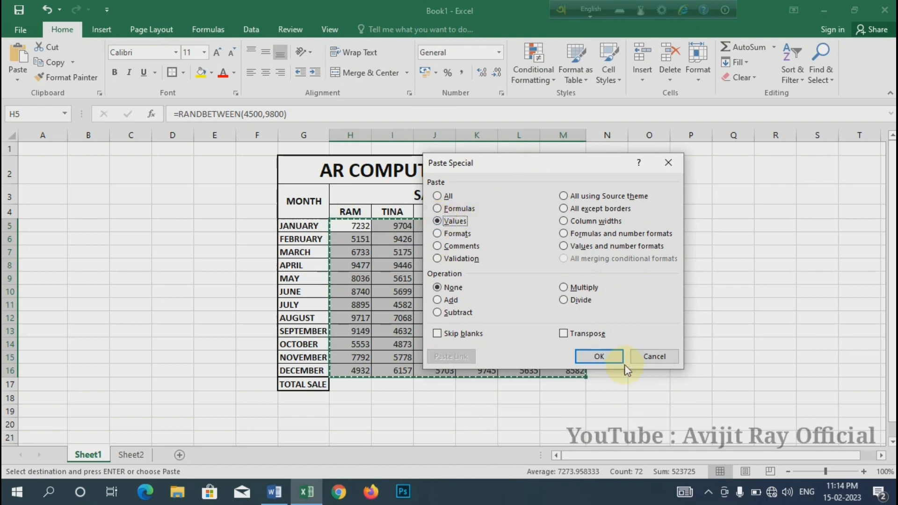
left_click(598, 356)
left_click(434, 266)
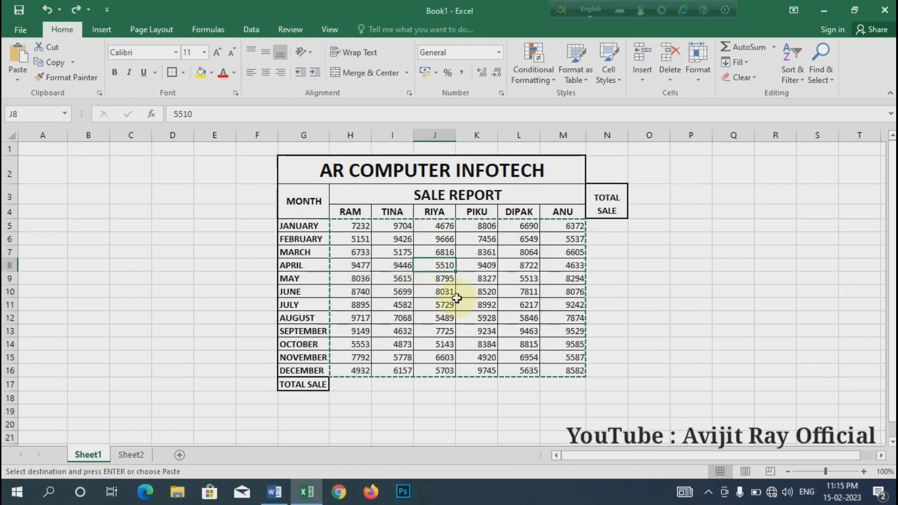
left_click(522, 319)
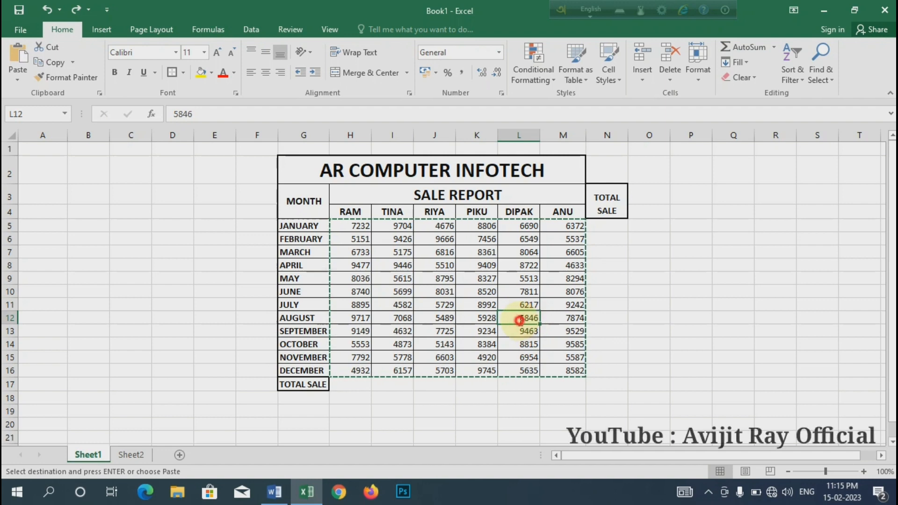
double_click(522, 318)
left_click(406, 329)
left_click(401, 292)
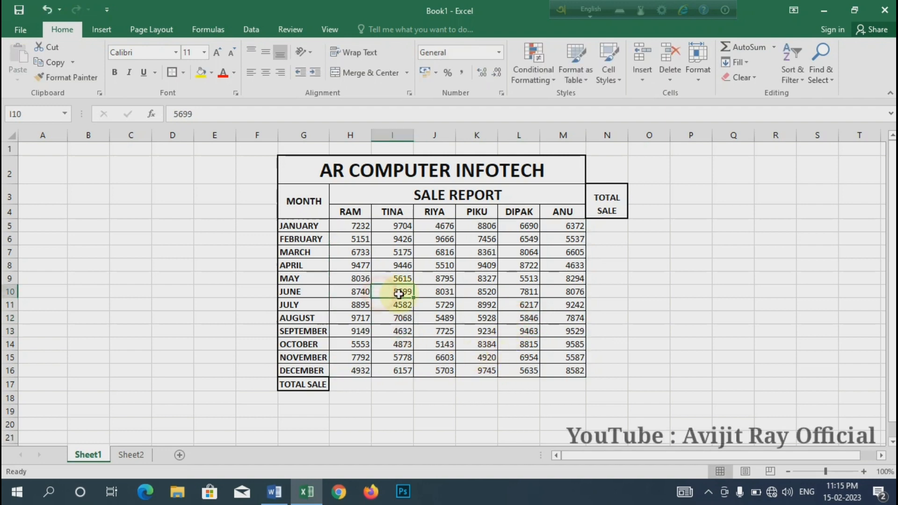
Check individual sale figures across H5:M16 for plain values, then review the January row, the first seller's column and the whole block
left_click(361, 229)
left_click_drag(360, 230, 573, 361)
left_click(445, 333)
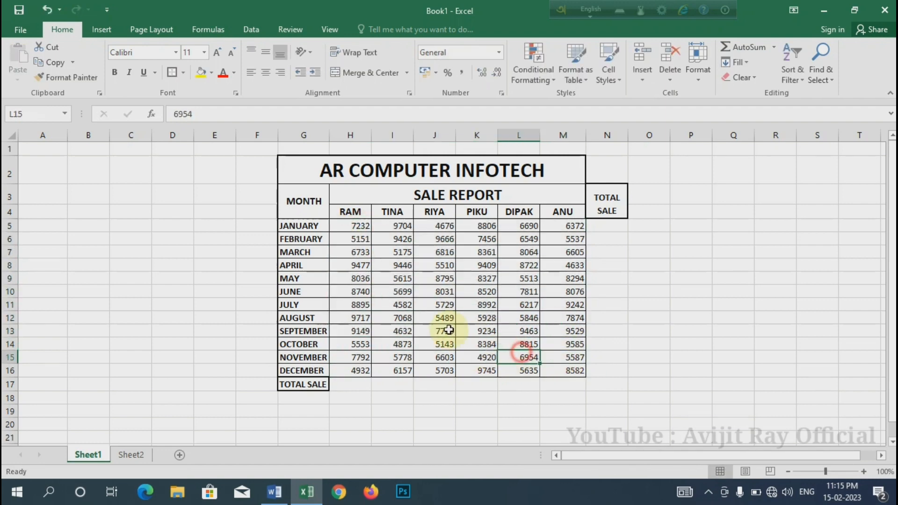
left_click(447, 290)
left_click(400, 266)
left_click(444, 265)
left_click(400, 252)
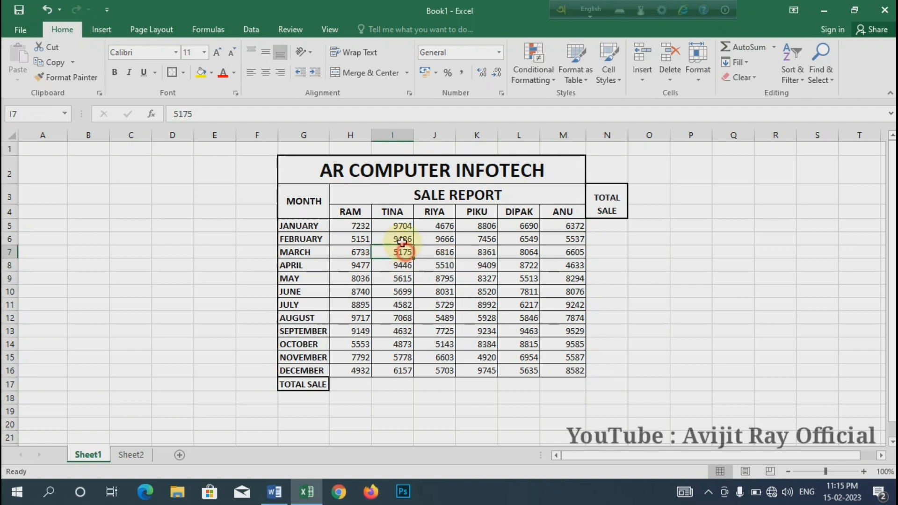
left_click(396, 239)
left_click(464, 250)
left_click(464, 291)
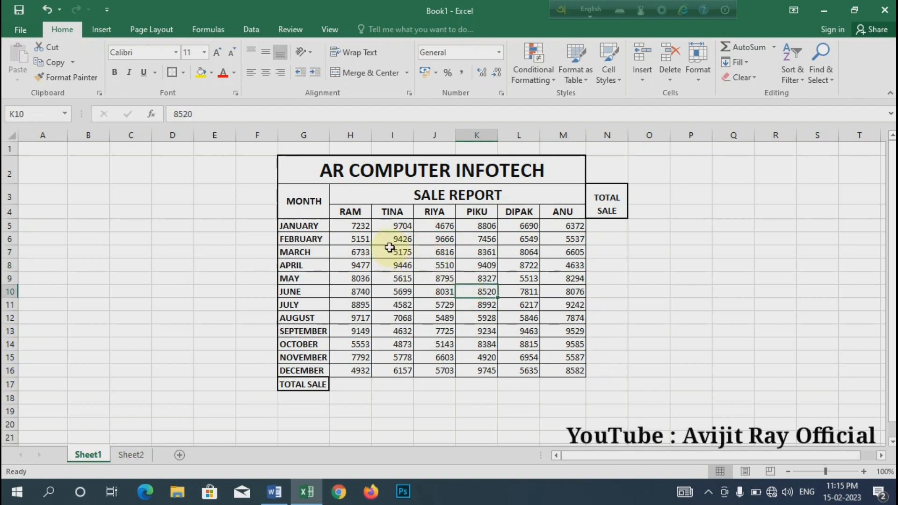
left_click(365, 228)
left_click_drag(366, 228, 603, 369)
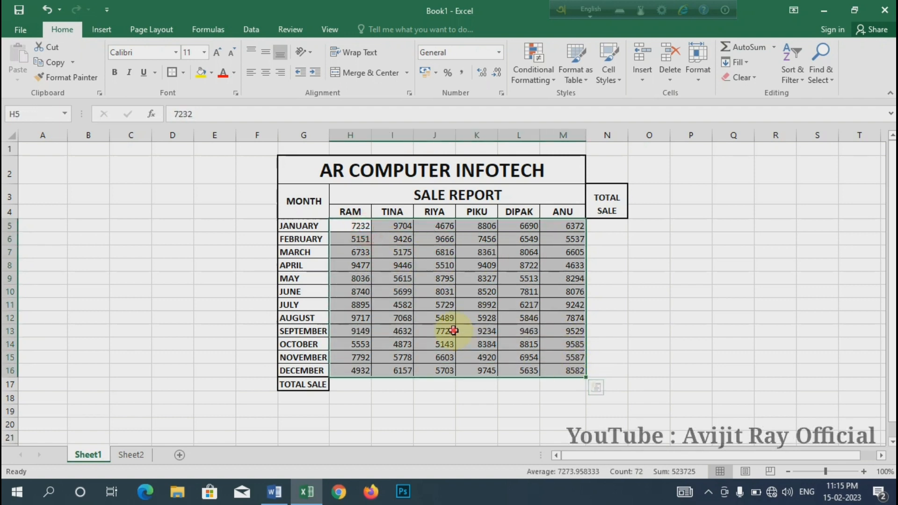
left_click(444, 332)
left_click(465, 265)
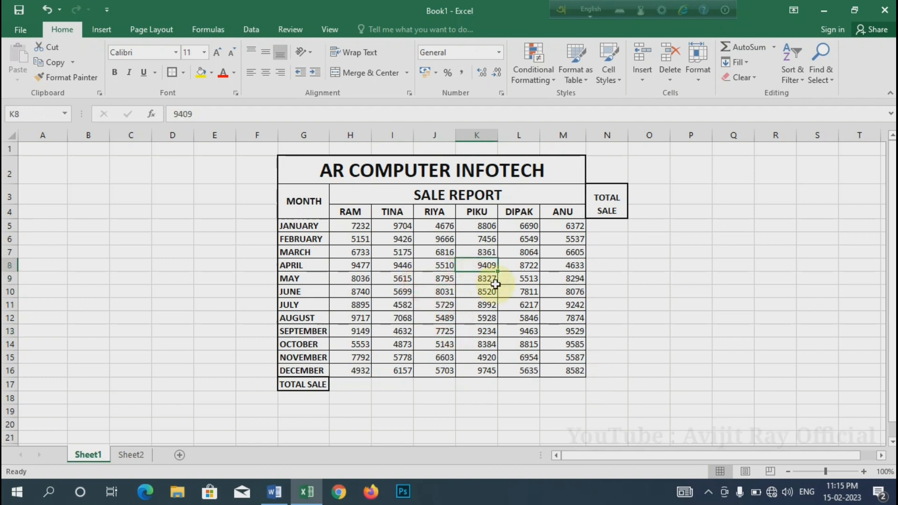
left_click_drag(355, 227, 519, 226)
left_click(383, 261)
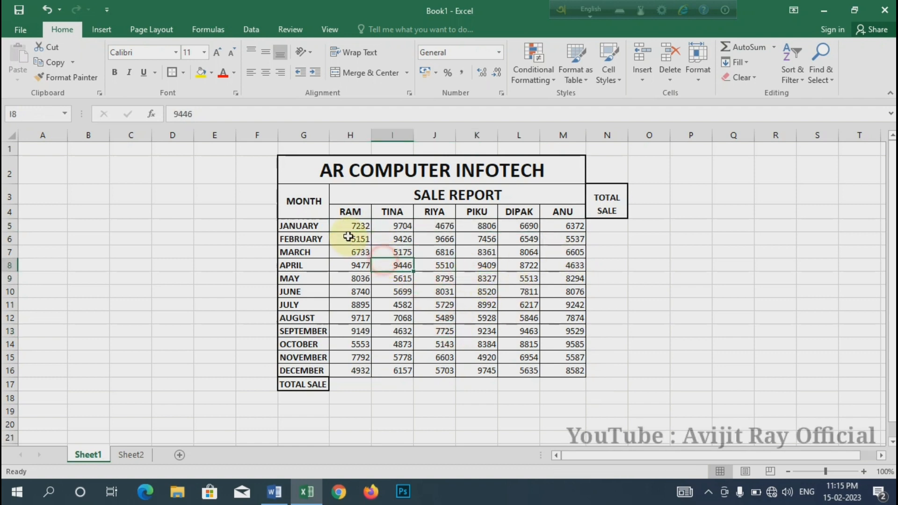
left_click_drag(353, 226, 572, 226)
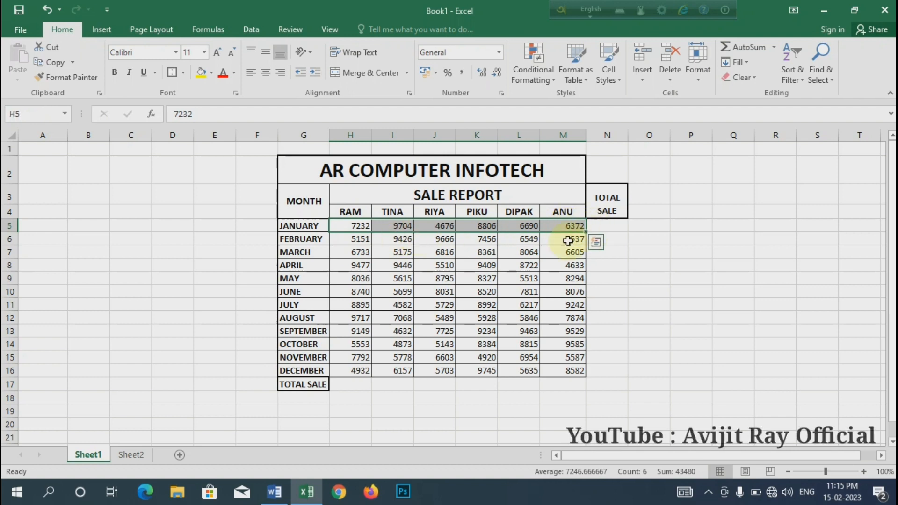
left_click_drag(358, 226, 351, 379)
left_click_drag(361, 226, 563, 373)
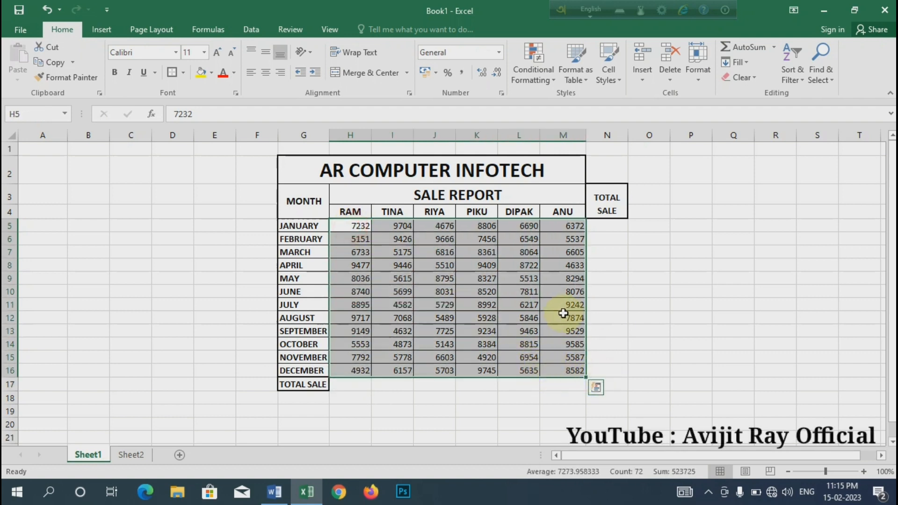
left_click(486, 291)
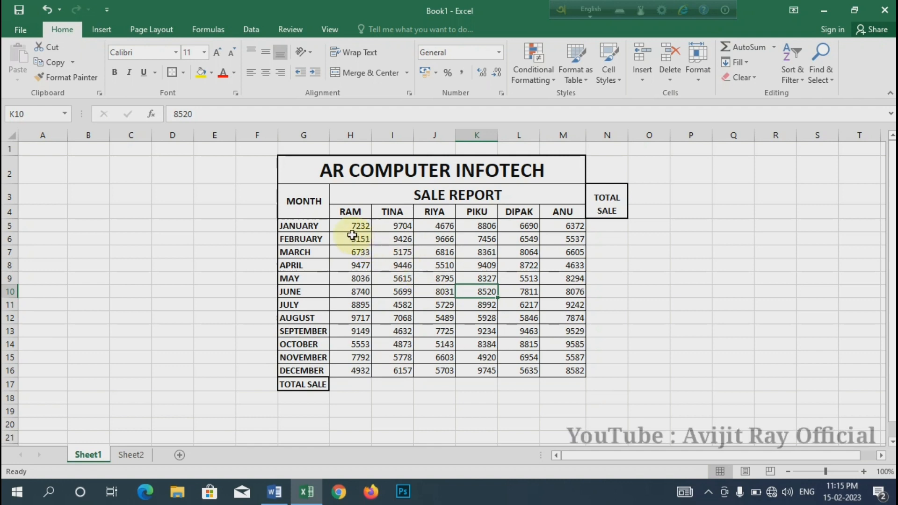
Use AutoSum on H5:N17 to total every month in column N and every seller in row 17, and inspect the total formulas
left_click_drag(346, 226, 597, 369)
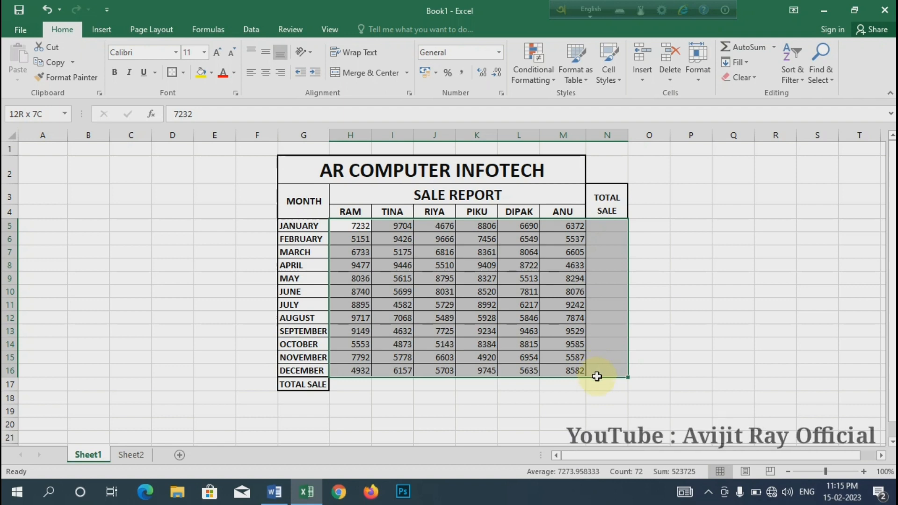
left_click_drag(596, 377, 596, 382)
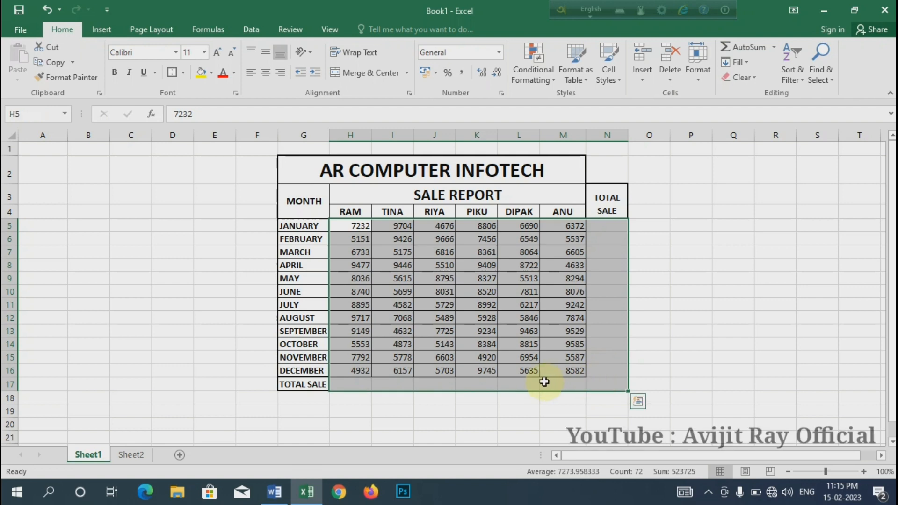
key("alt+equal")
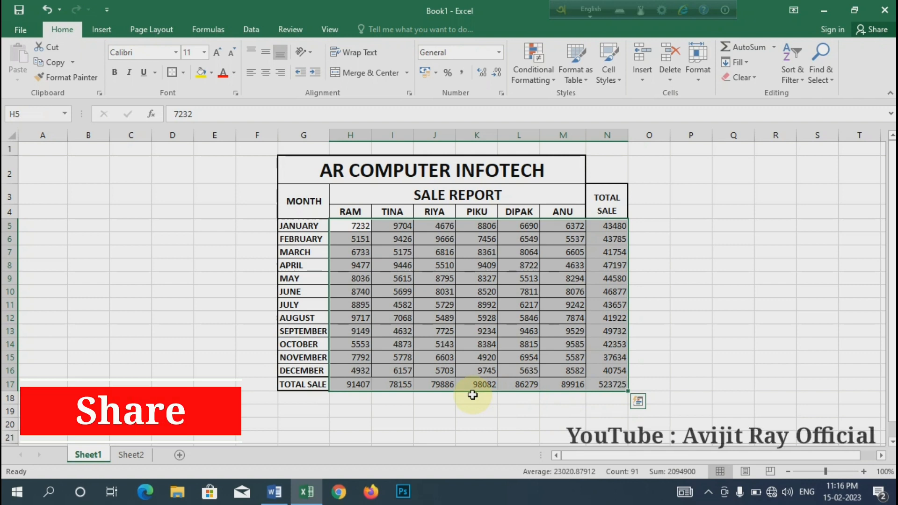
left_click(431, 279)
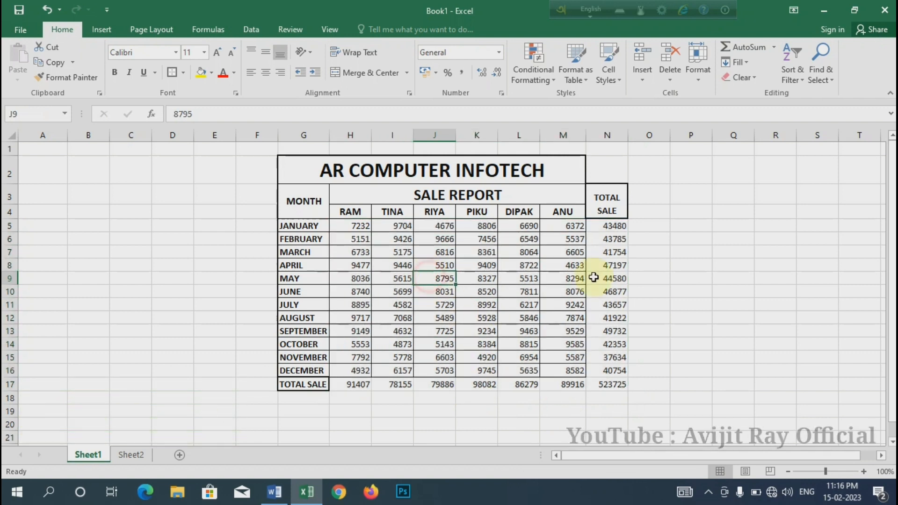
left_click(615, 344)
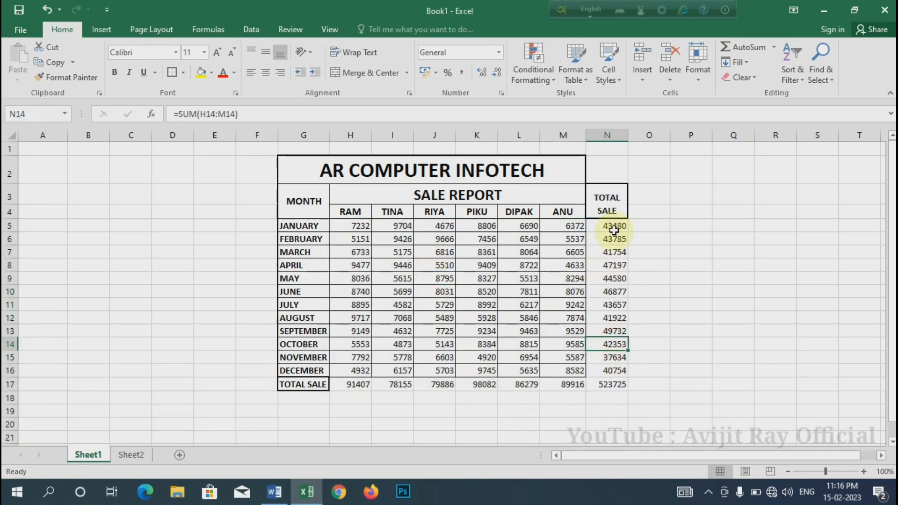
left_click(477, 303)
left_click_drag(615, 226, 615, 385)
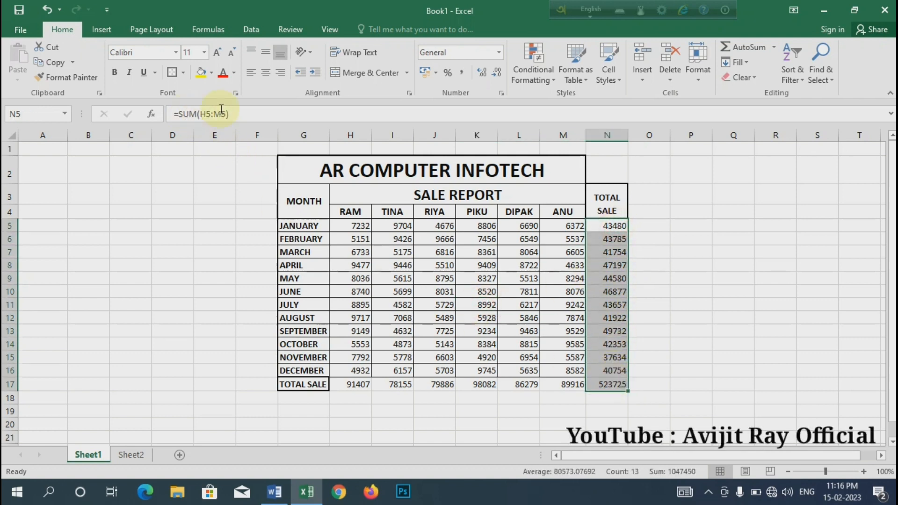
left_click(483, 265)
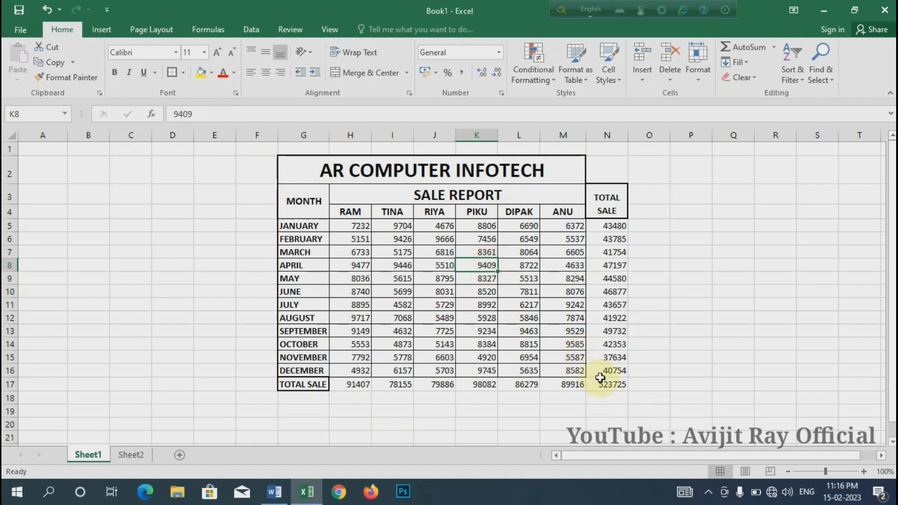
Copy the figures and totals in H5:N17 and use Paste Special to replace the formulas in place with Values
left_click_drag(600, 378, 353, 231)
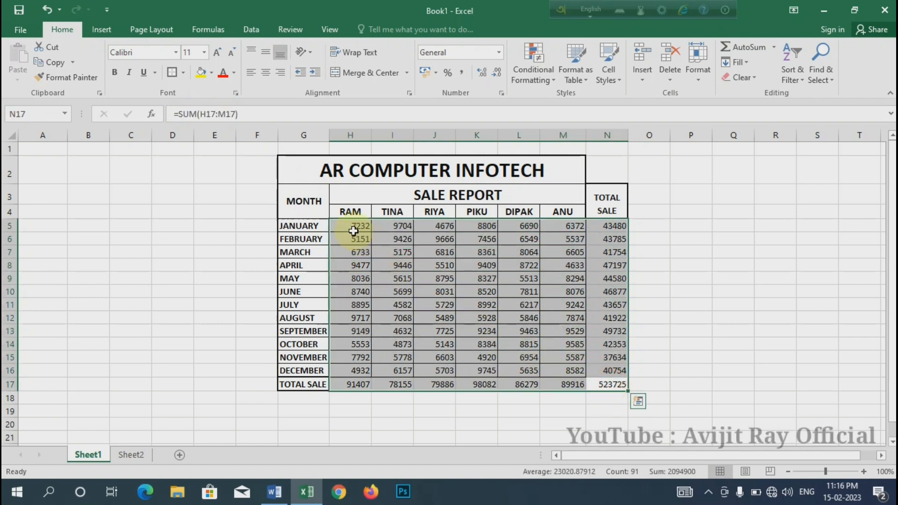
key("ctrl+c")
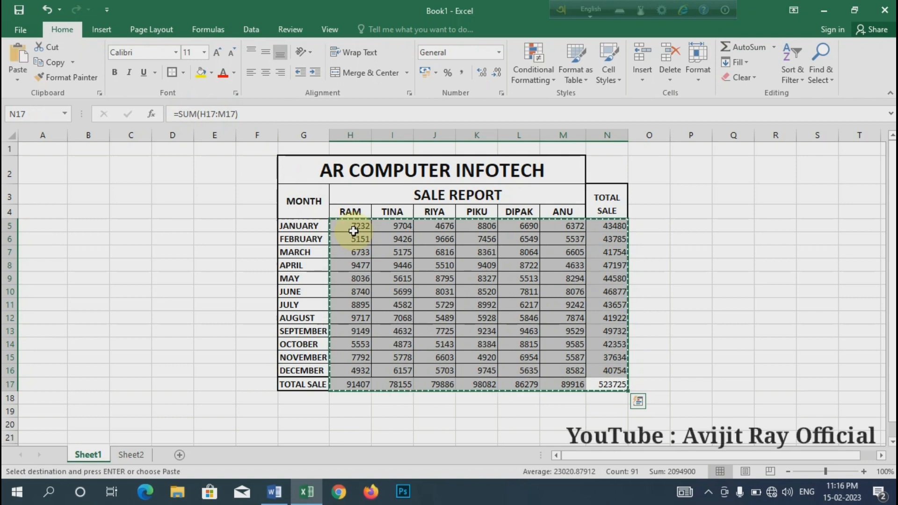
right_click(485, 289)
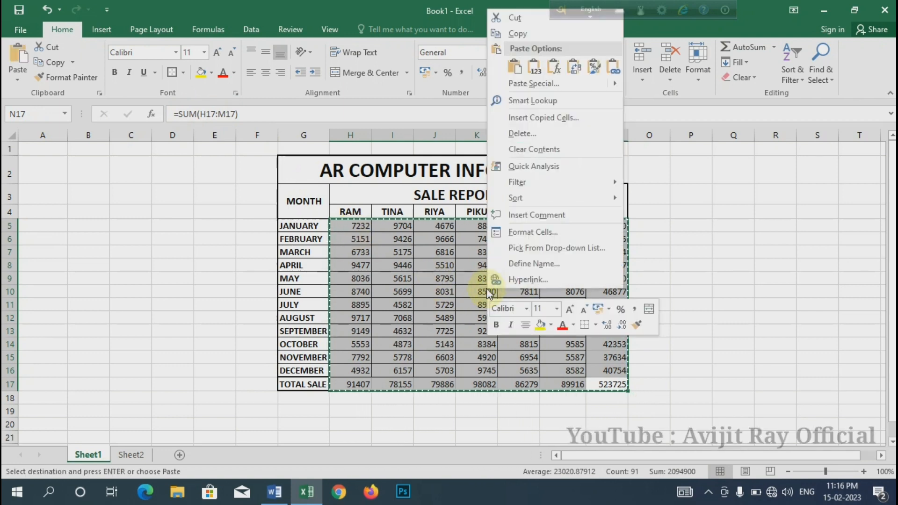
right_click(440, 256)
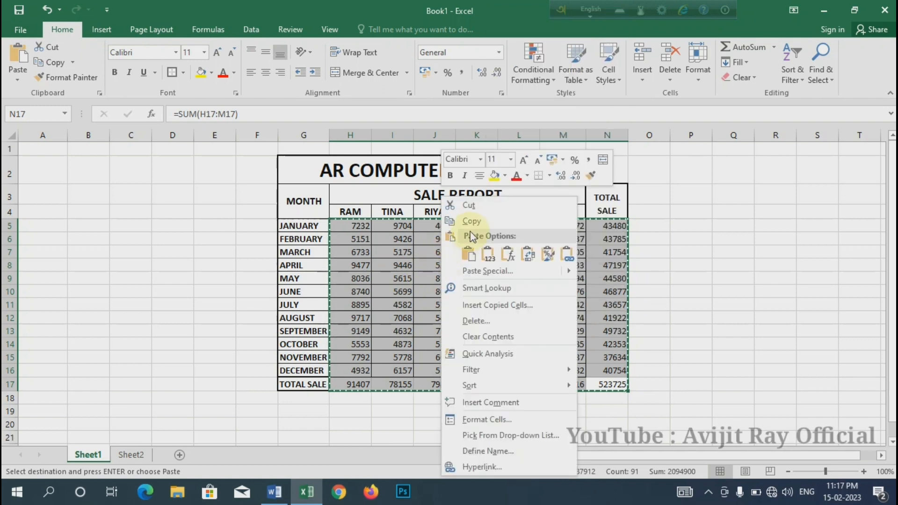
left_click(481, 271)
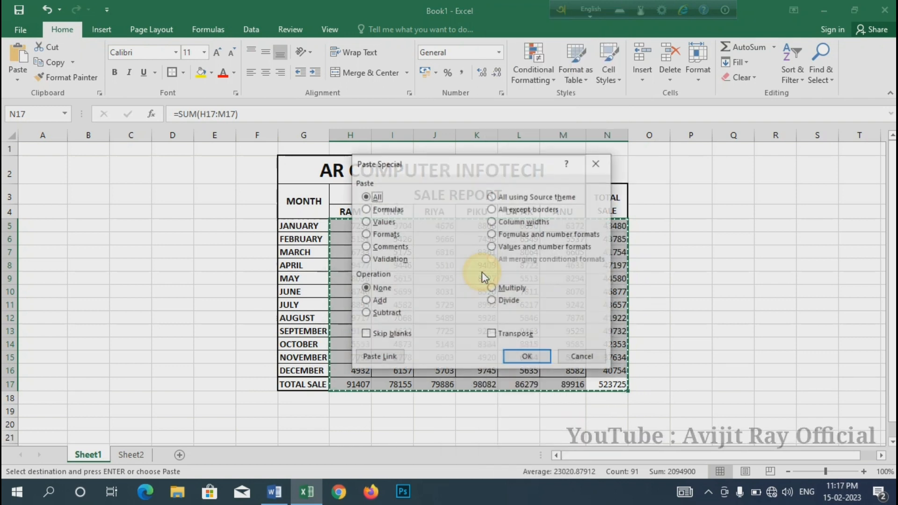
left_click(366, 222)
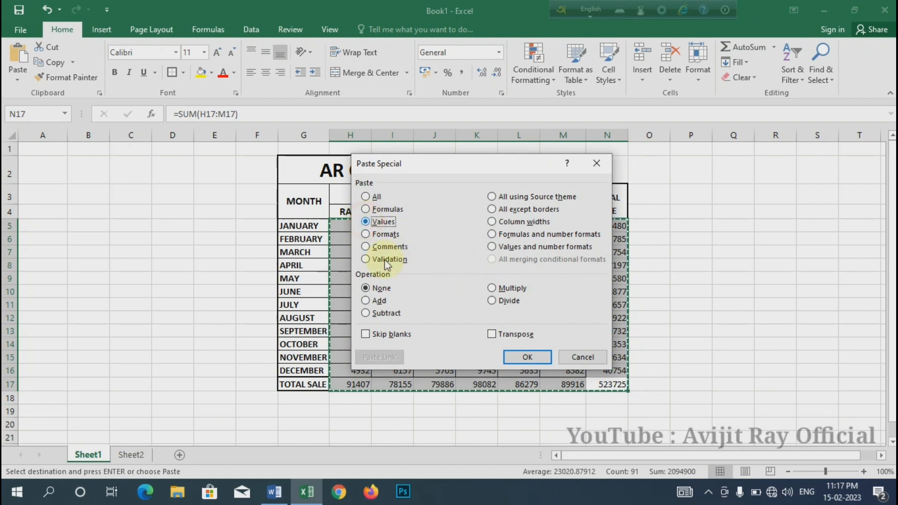
left_click(525, 357)
Examine the total cells in column N and along row 17 to check that they hold plain values instead of formulas
left_click(603, 347)
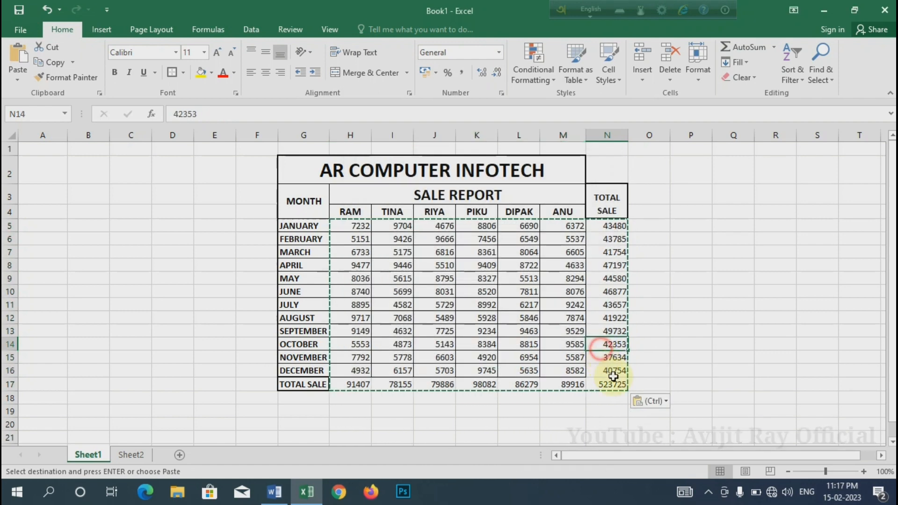
left_click(608, 385)
left_click(564, 384)
left_click(514, 384)
left_click(451, 385)
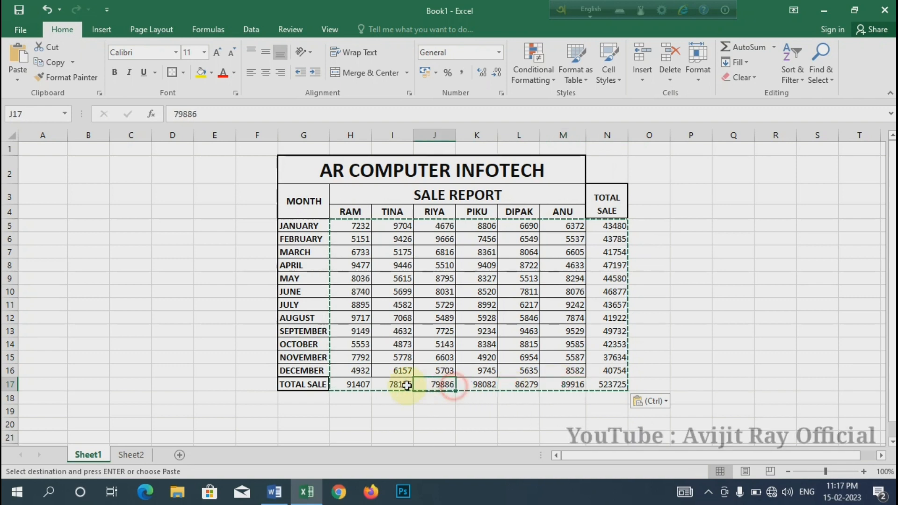
left_click(393, 385)
left_click(352, 384)
left_click(608, 384)
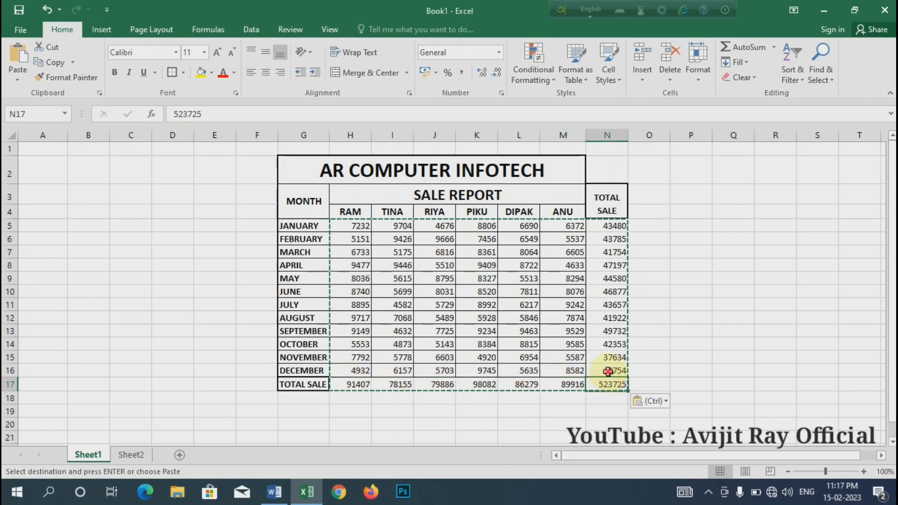
left_click(608, 346)
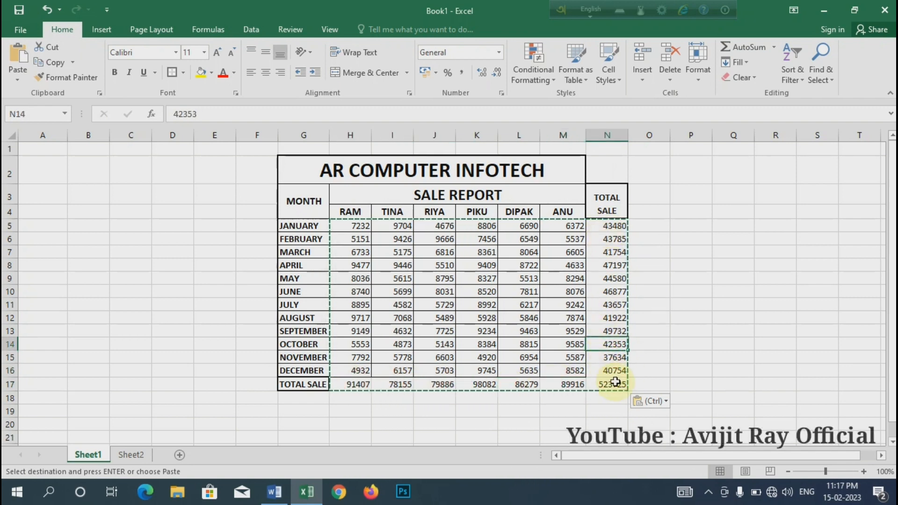
left_click_drag(615, 382, 352, 214)
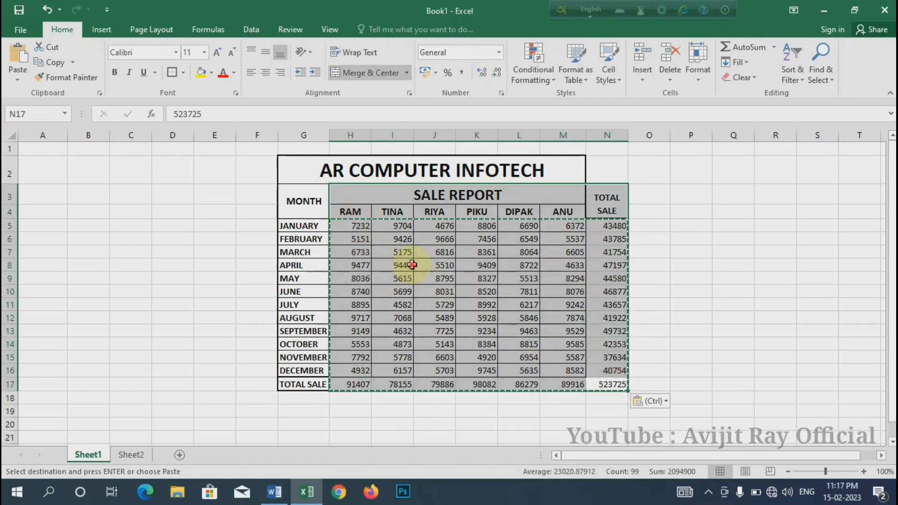